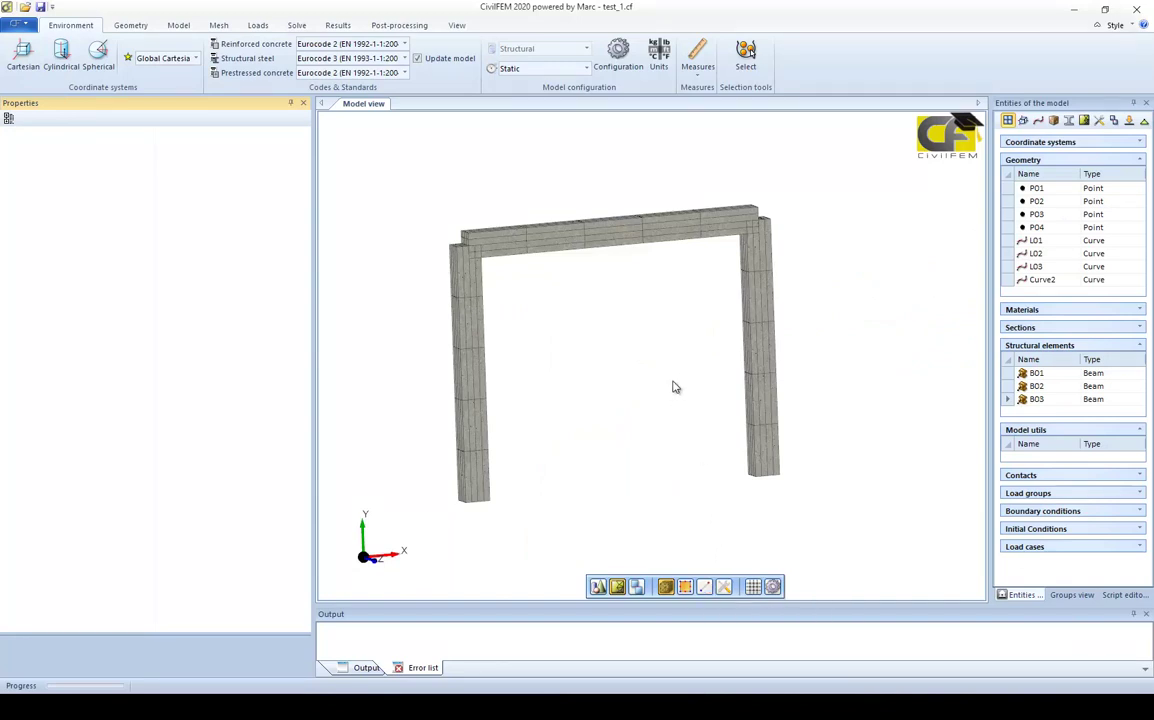
Zoom in on the portal frame's roof beam and column tops
{"action": "scroll", "coordinate": [850, 235], "scroll_direction": "up", "scroll_amount": 1}
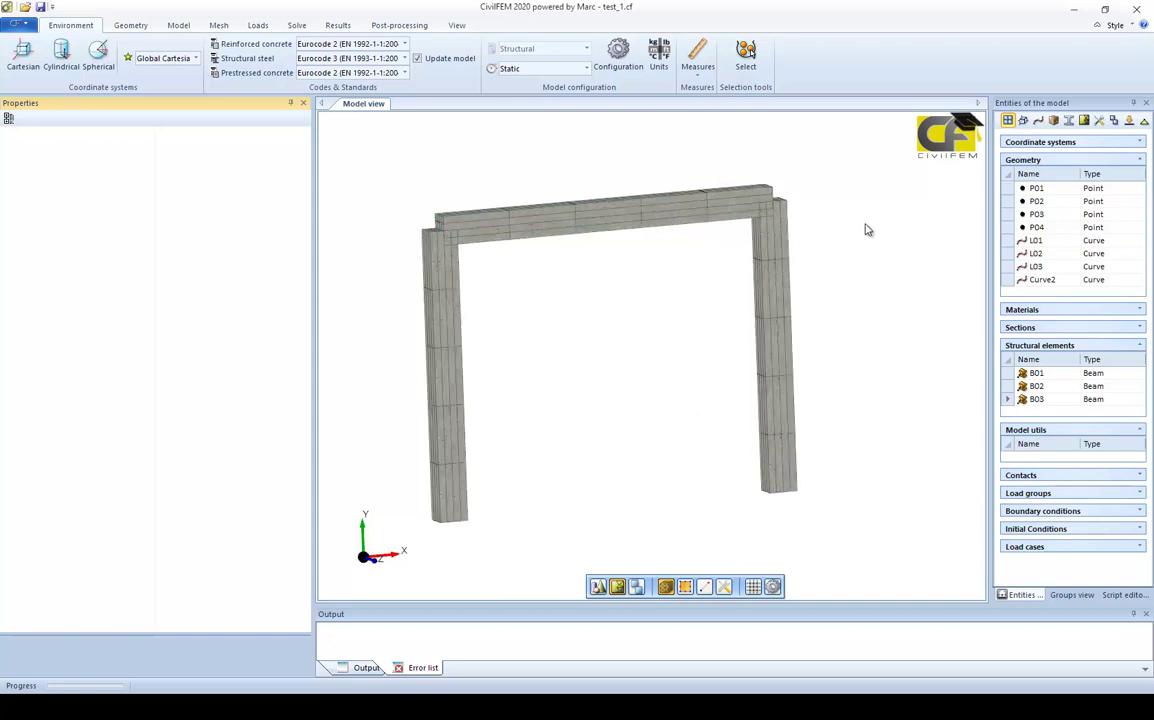
{"action": "scroll", "coordinate": [850, 298], "scroll_direction": "up", "scroll_amount": 2}
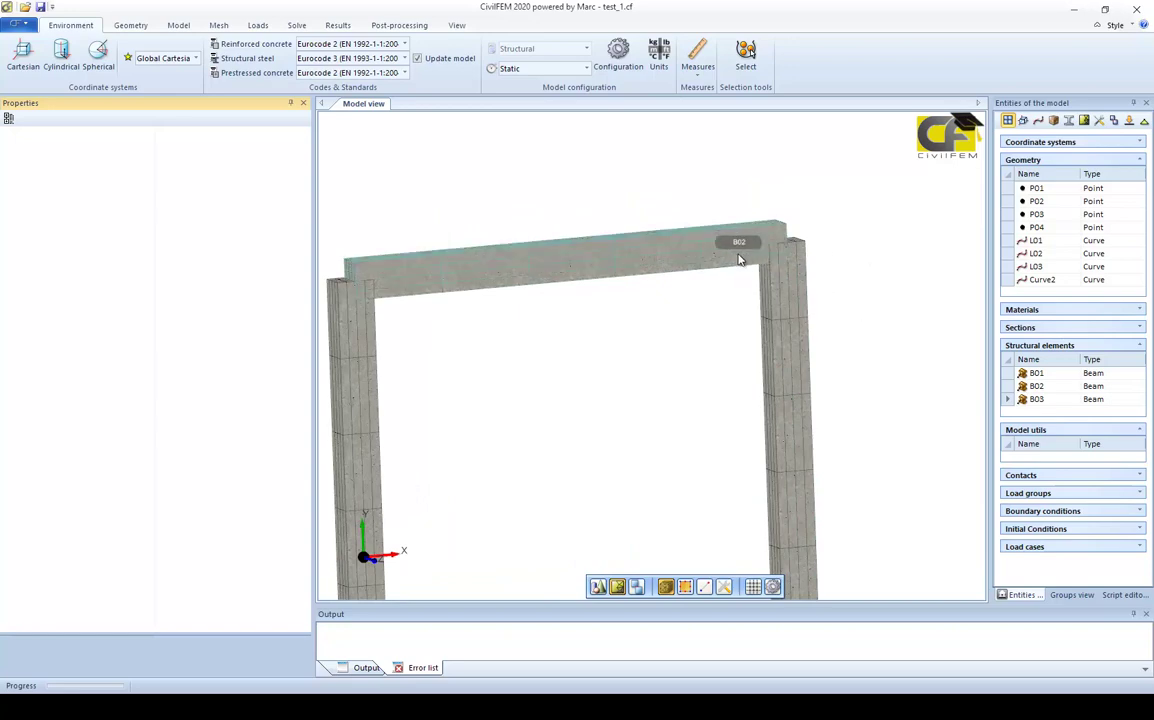
Release Hinge I-Y and I-Z on column B03, hide hinge markers, and select roof beam B02
{"action": "left_click", "coordinate": [792, 311]}
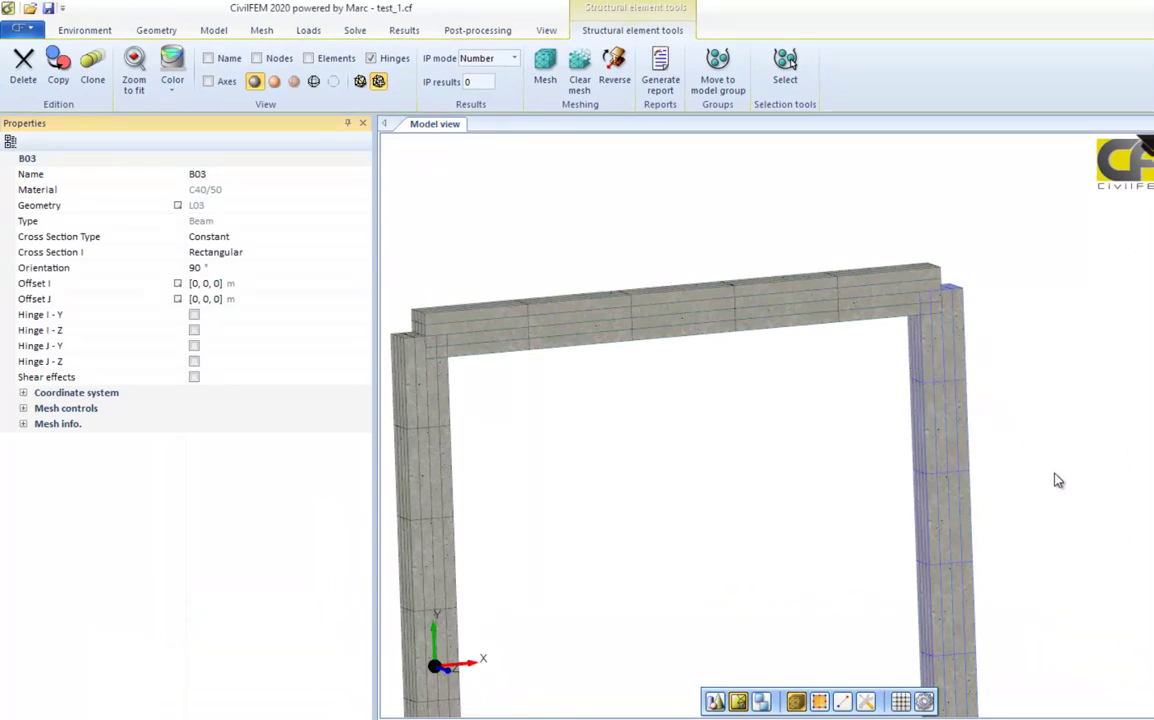
{"action": "left_click", "coordinate": [194, 315]}
{"action": "left_click", "coordinate": [203, 329]}
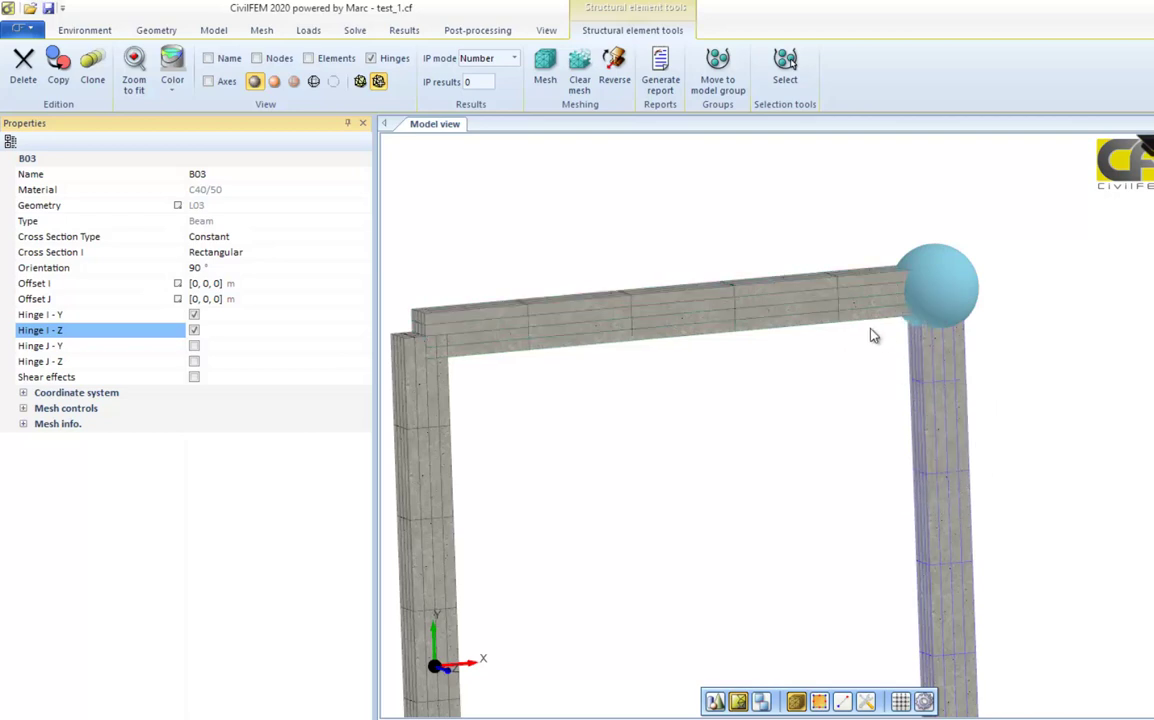
{"action": "left_click", "coordinate": [371, 58]}
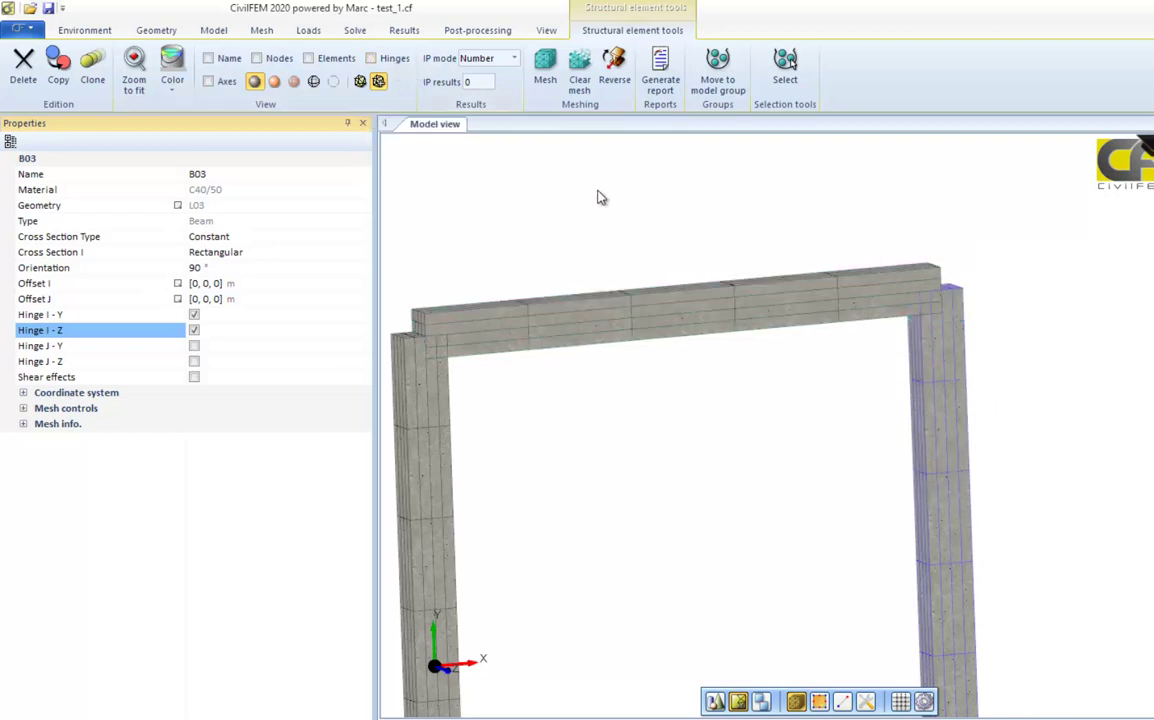
{"action": "left_click", "coordinate": [752, 316]}
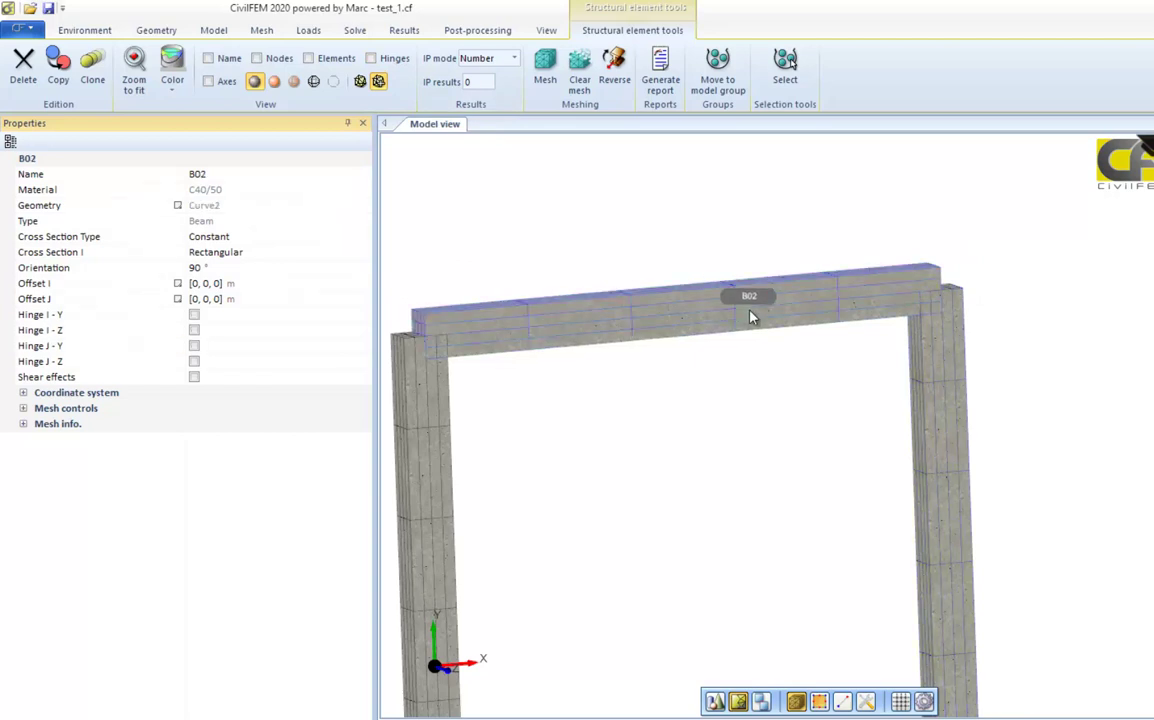
Toggle Hinge J-Y and J-Z on B02 and back off, with hinge markers shown again
{"action": "left_click", "coordinate": [194, 361]}
{"action": "left_click", "coordinate": [194, 345]}
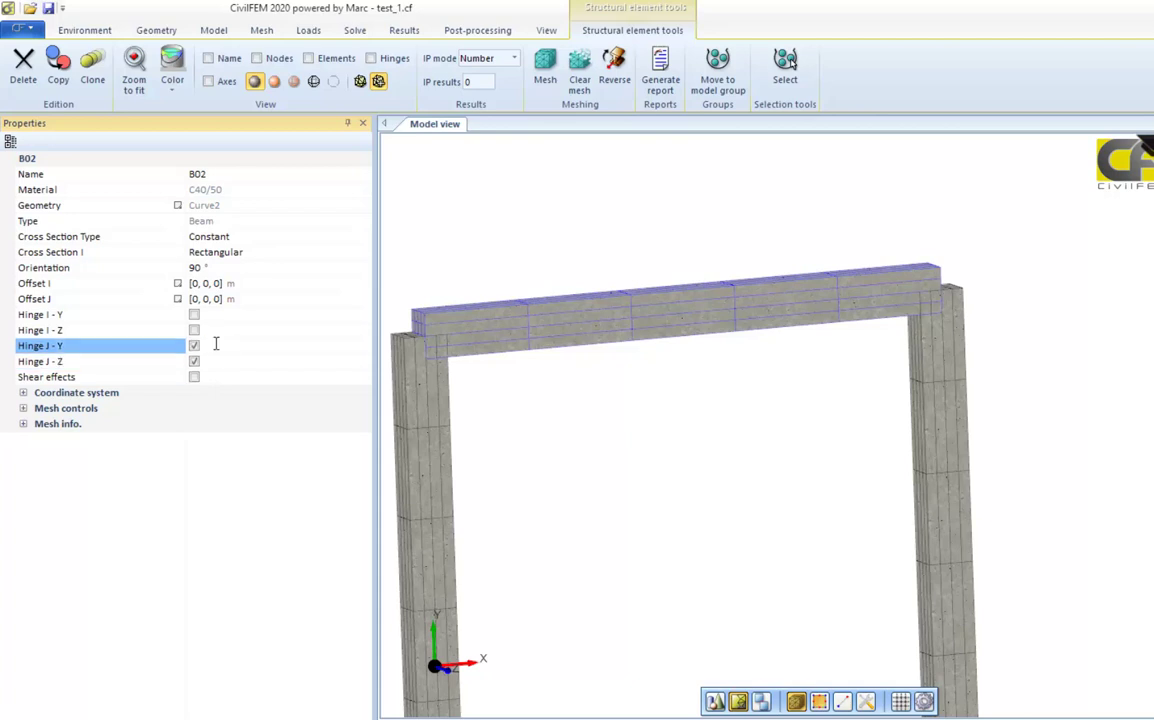
{"action": "left_click", "coordinate": [371, 58]}
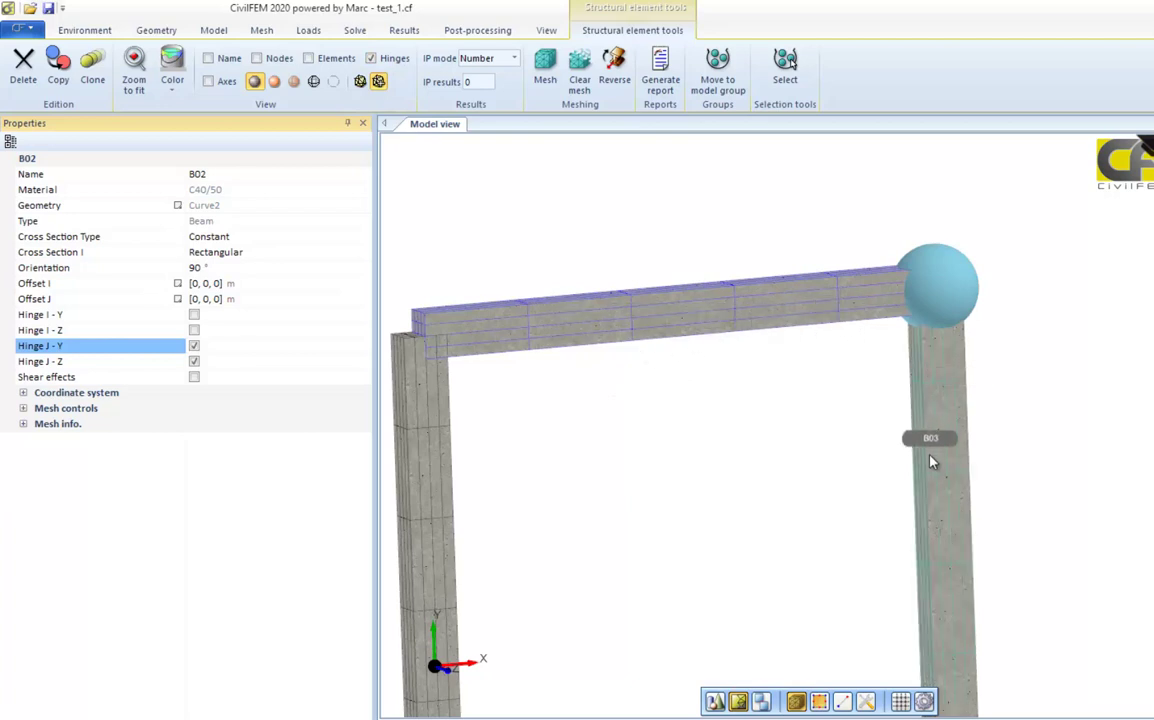
{"action": "left_click", "coordinate": [195, 345]}
{"action": "left_click", "coordinate": [195, 361]}
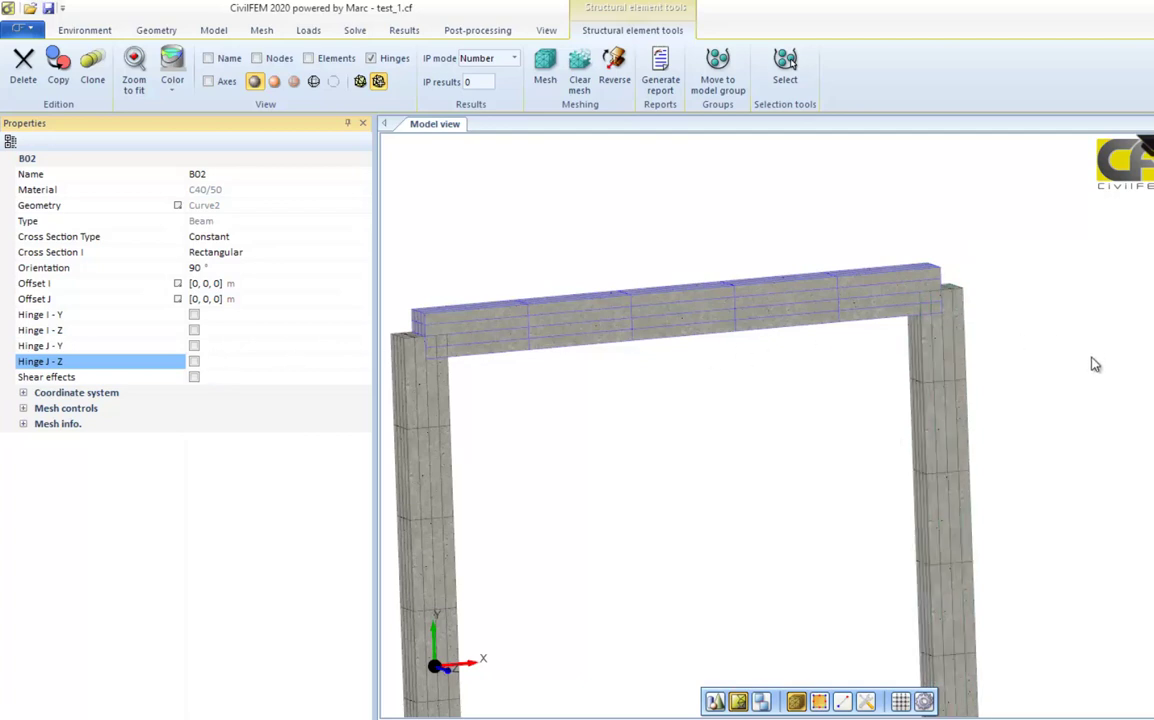
{"action": "middle_click_drag", "start_coordinate": [1097, 317], "coordinate": [1015, 283]}
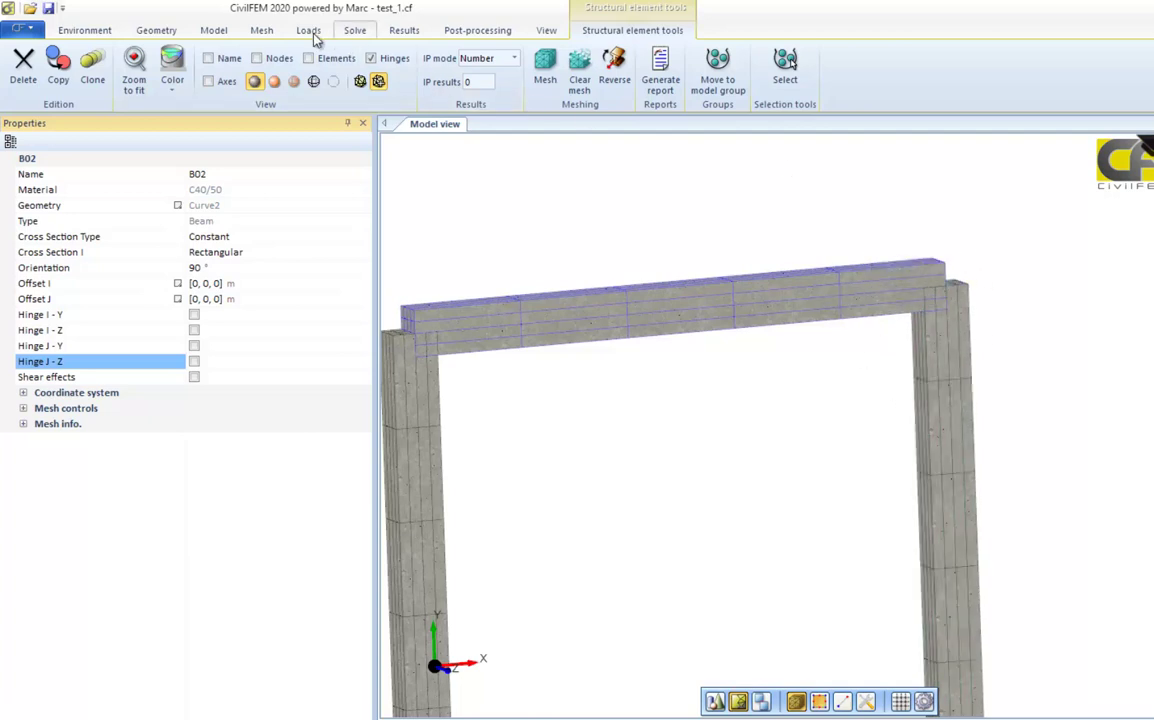
Select the corner members and show them as wireframe with node numbers, centred on the top-right corner
{"action": "left_click", "coordinate": [261, 30]}
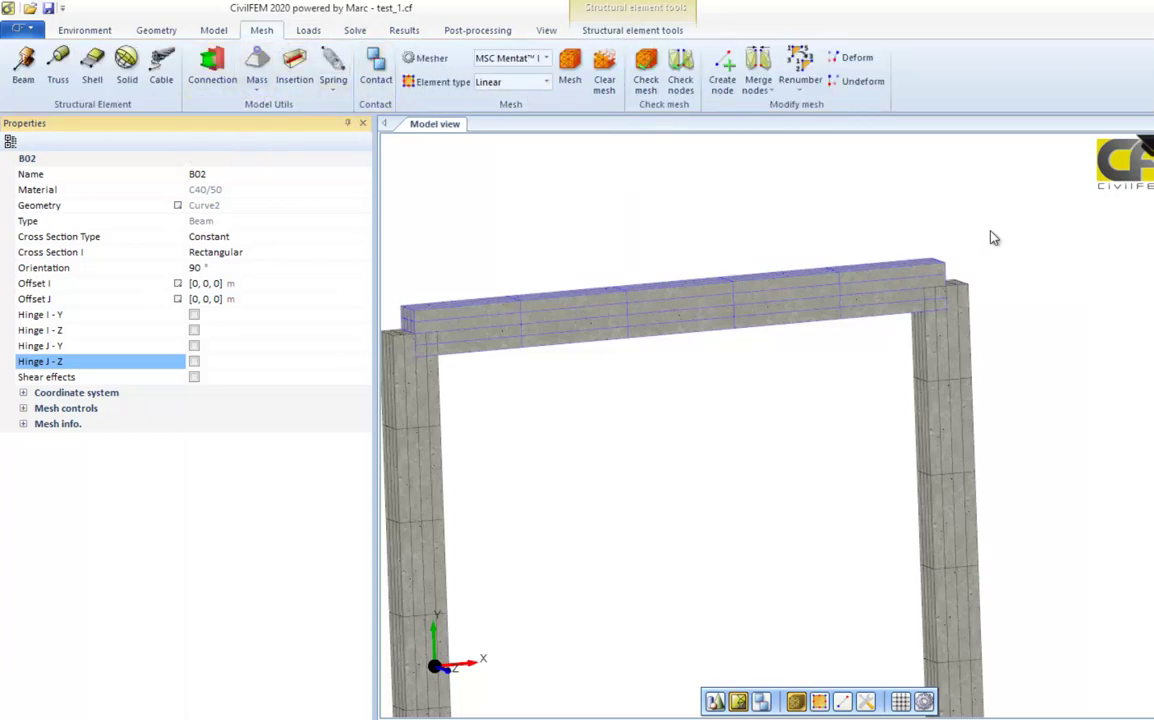
{"action": "left_click_drag", "start_coordinate": [994, 237], "coordinate": [818, 402]}
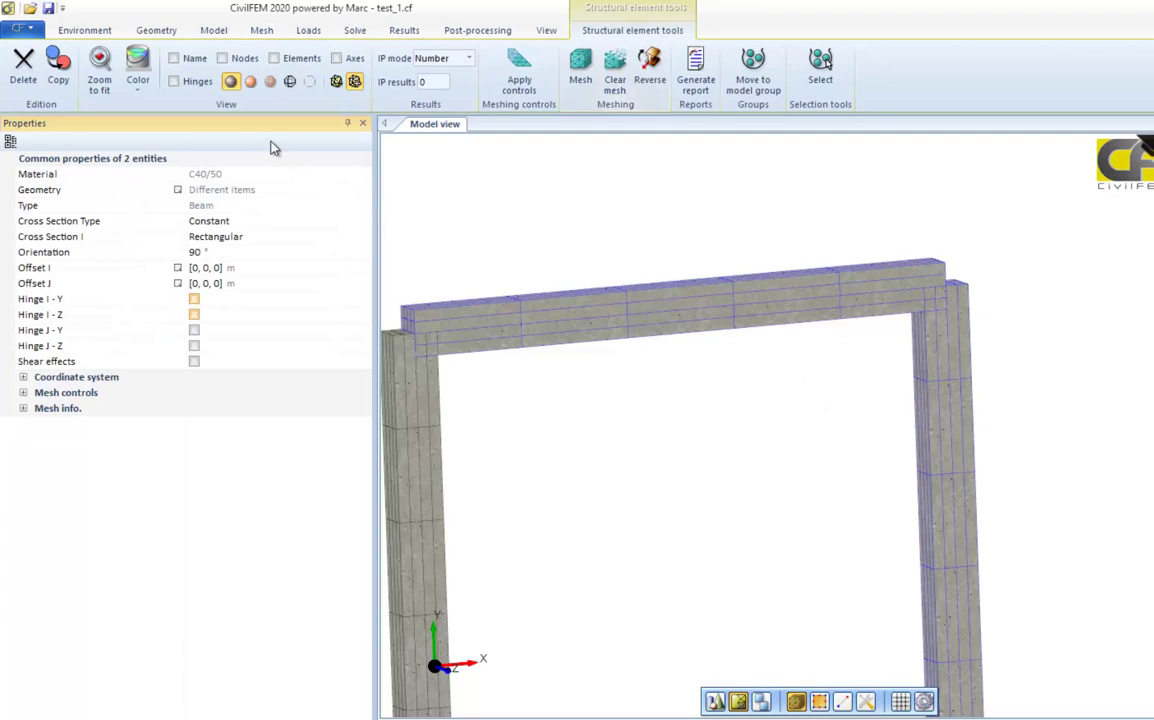
{"action": "left_click", "coordinate": [338, 83]}
{"action": "left_click", "coordinate": [222, 58]}
{"action": "scroll", "coordinate": [1000, 275], "scroll_direction": "up", "scroll_amount": 1}
{"action": "scroll", "coordinate": [1017, 283], "scroll_direction": "up", "scroll_amount": 1}
{"action": "middle_click_drag", "start_coordinate": [1038, 275], "coordinate": [948, 354]}
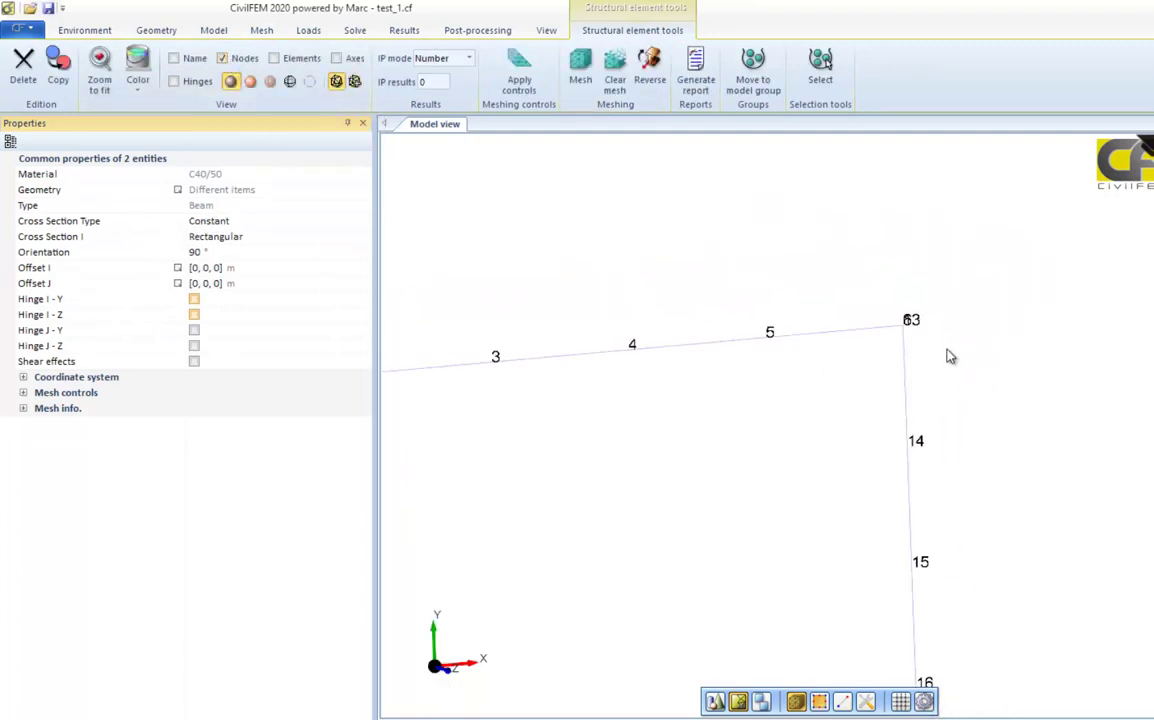
Hide column B03, bring it back, then hide roof beam B02
{"action": "left_click", "coordinate": [907, 386]}
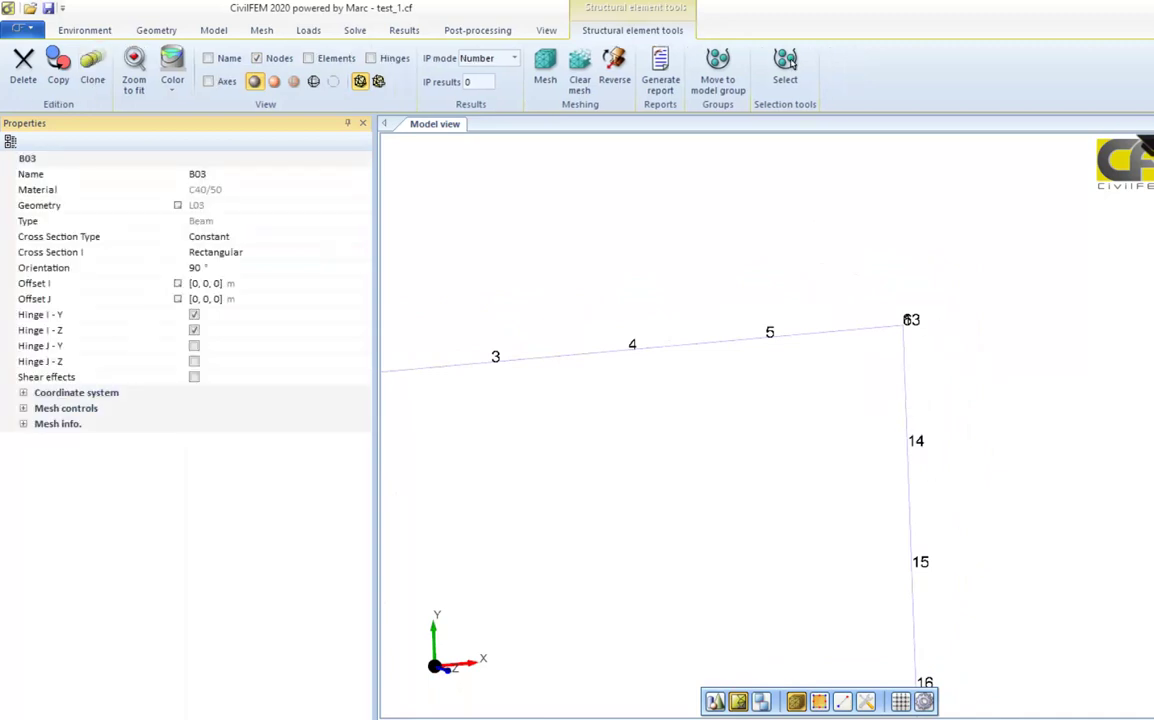
{"action": "left_click", "coordinate": [335, 83]}
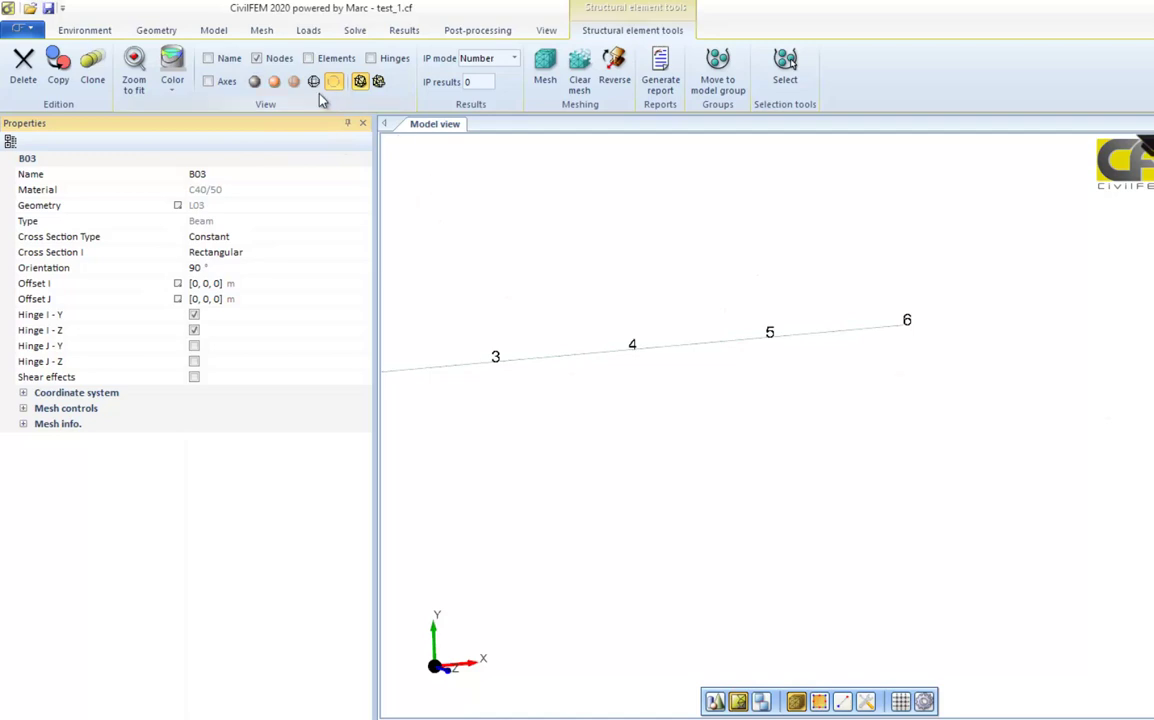
{"action": "left_click", "coordinate": [274, 81]}
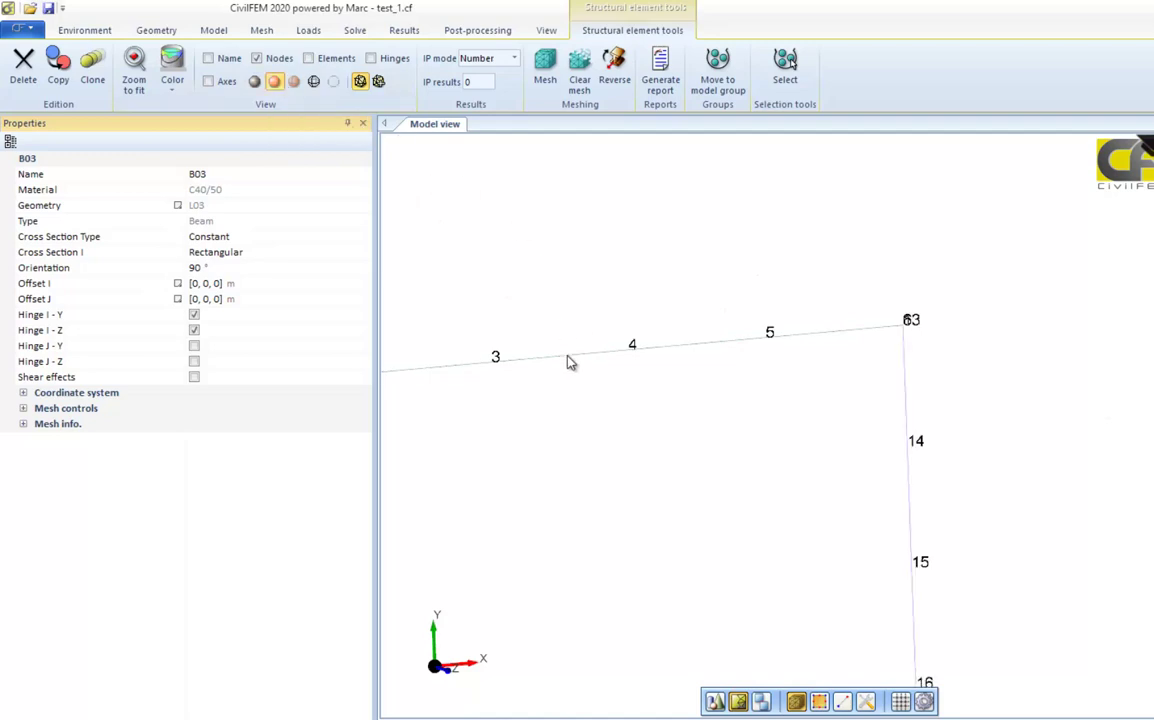
{"action": "left_click", "coordinate": [334, 81]}
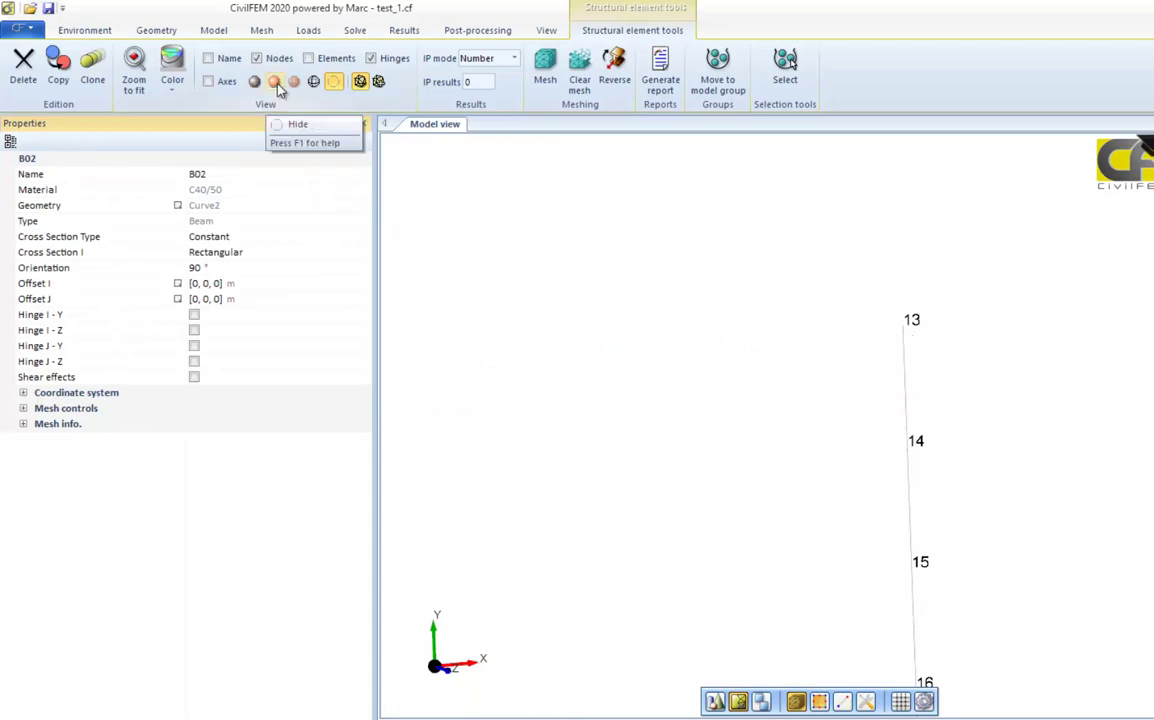
Define a Single Node connection with master node 6 and node 13 as the tied node
{"action": "left_click", "coordinate": [261, 30]}
{"action": "left_click", "coordinate": [210, 75]}
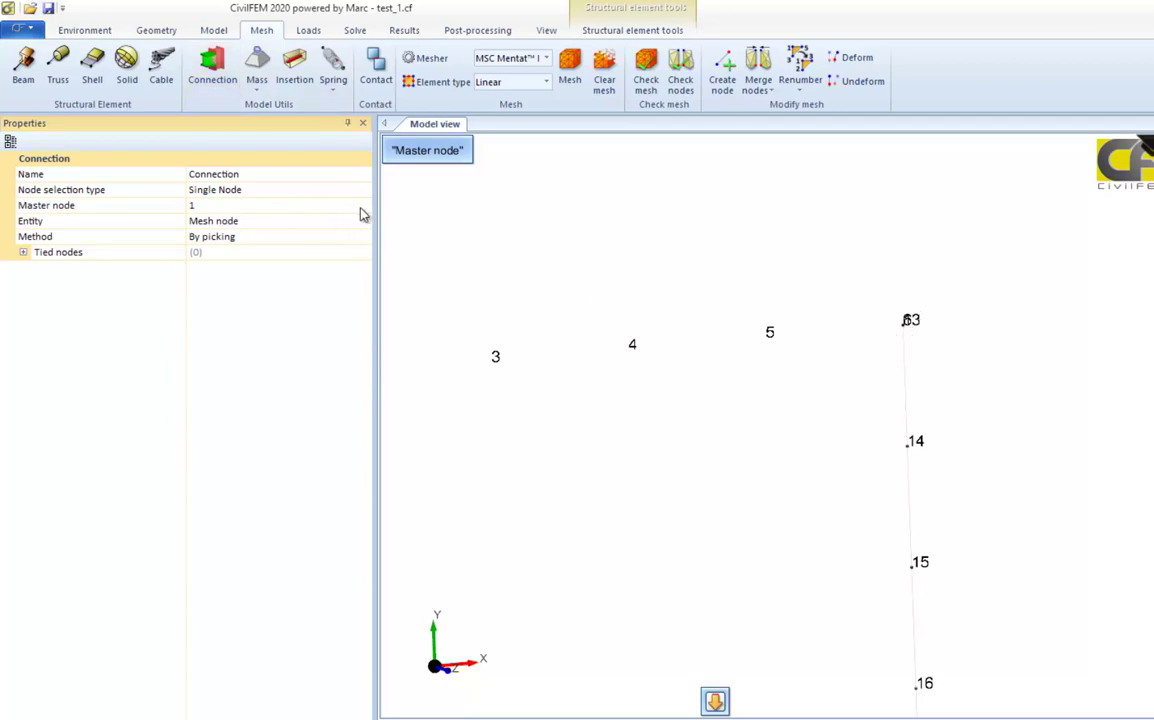
{"action": "left_click", "coordinate": [906, 330]}
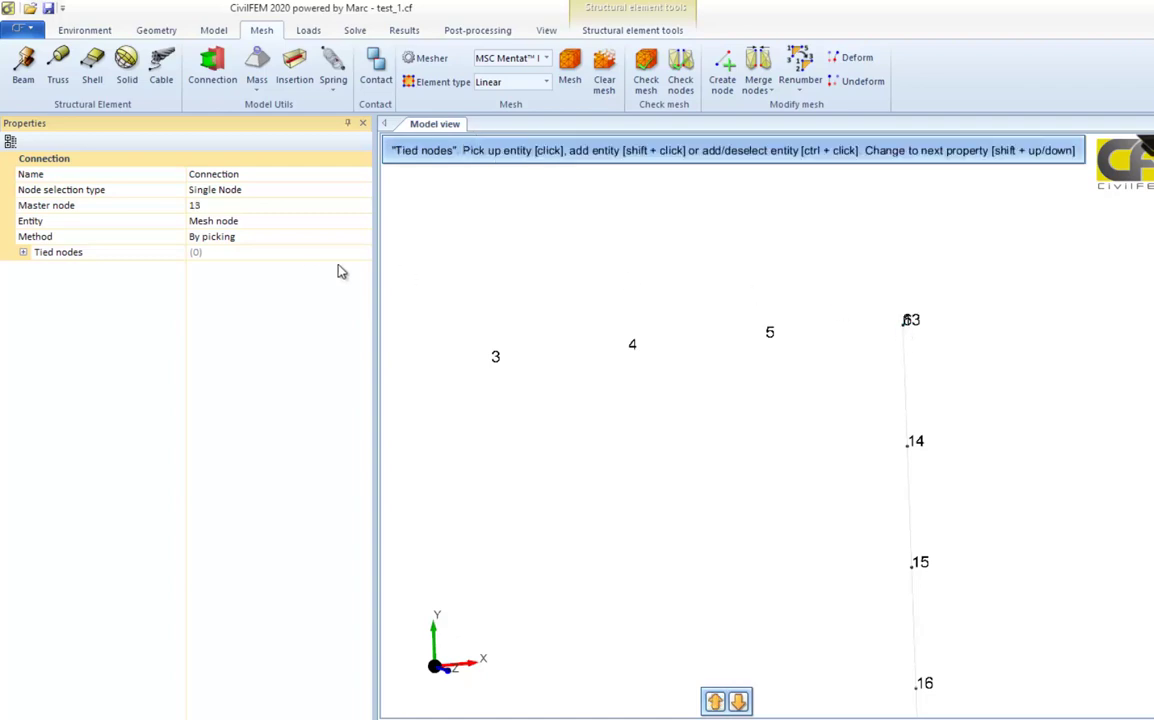
{"action": "left_click", "coordinate": [363, 205]}
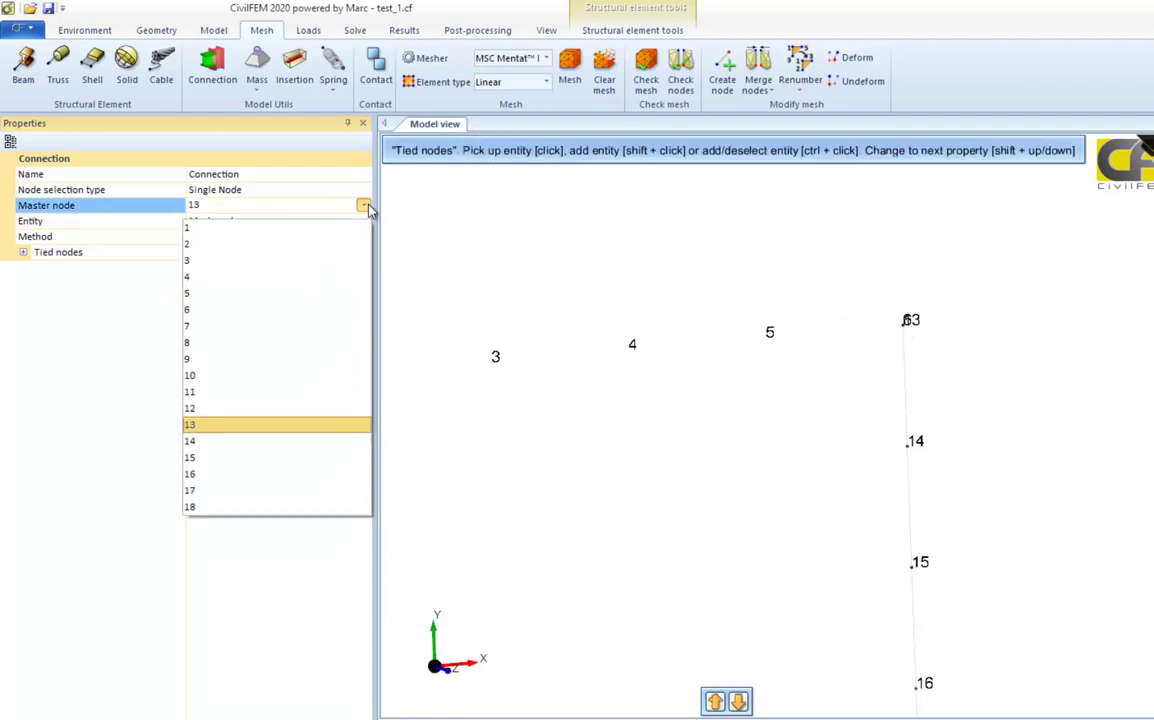
{"action": "left_click", "coordinate": [343, 311]}
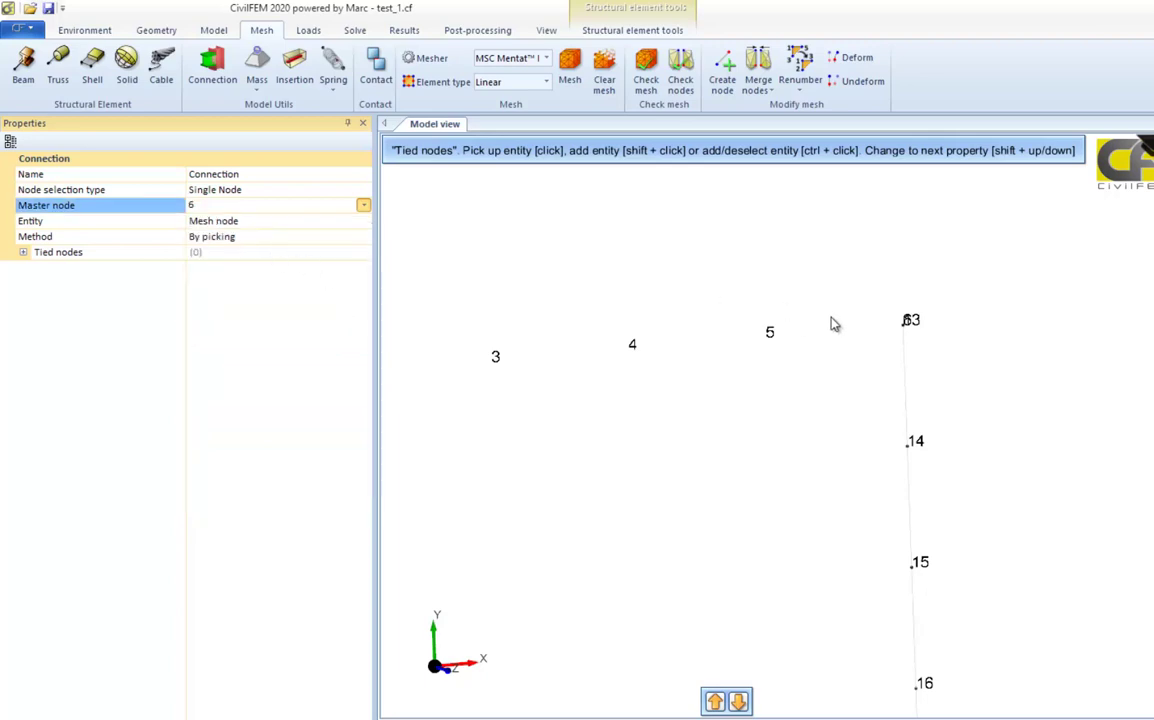
{"action": "left_click", "coordinate": [906, 330]}
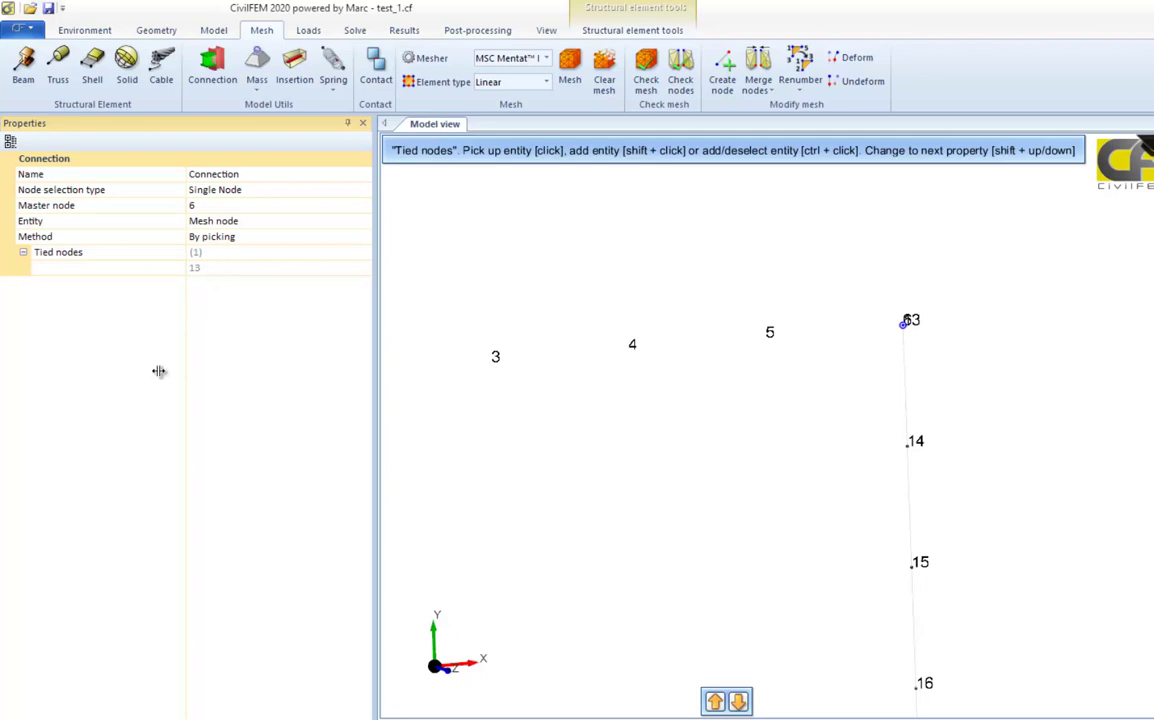
Finish tied-node picking and expand the connection's Ux to Rotz settings
{"action": "key", "text": "Escape"}
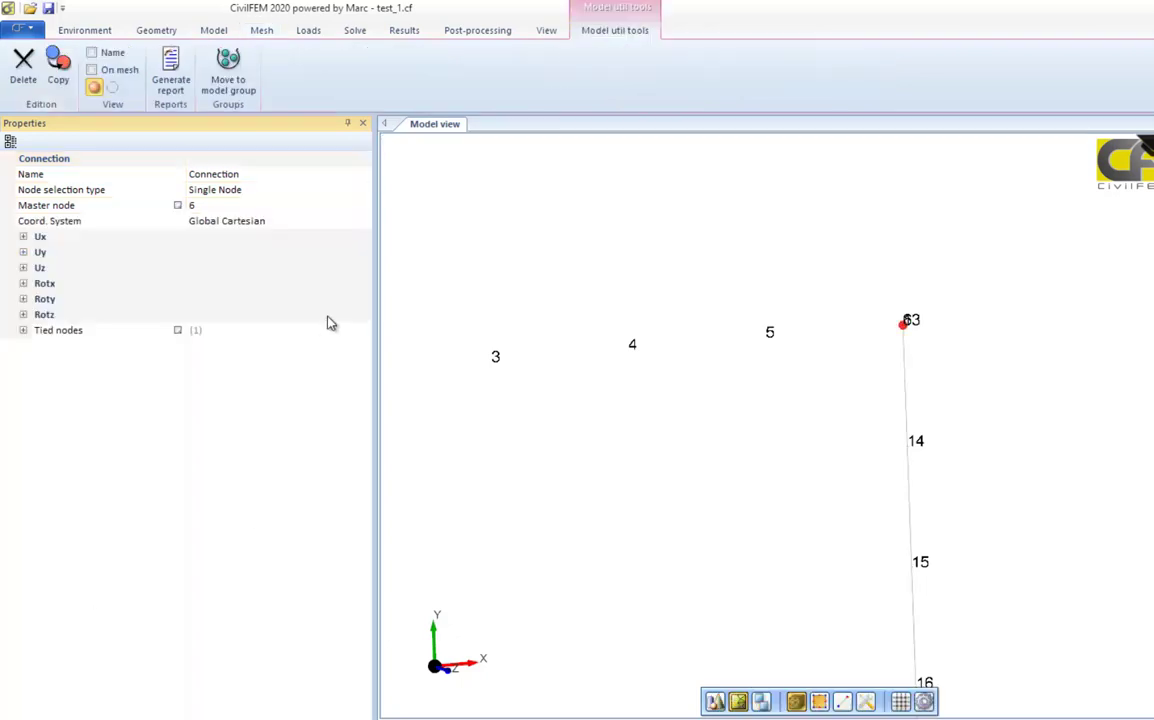
{"action": "left_click", "coordinate": [23, 314]}
{"action": "left_click", "coordinate": [23, 299]}
{"action": "left_click", "coordinate": [23, 283]}
{"action": "left_click", "coordinate": [23, 267]}
{"action": "left_click", "coordinate": [23, 252]}
{"action": "left_click", "coordinate": [23, 236]}
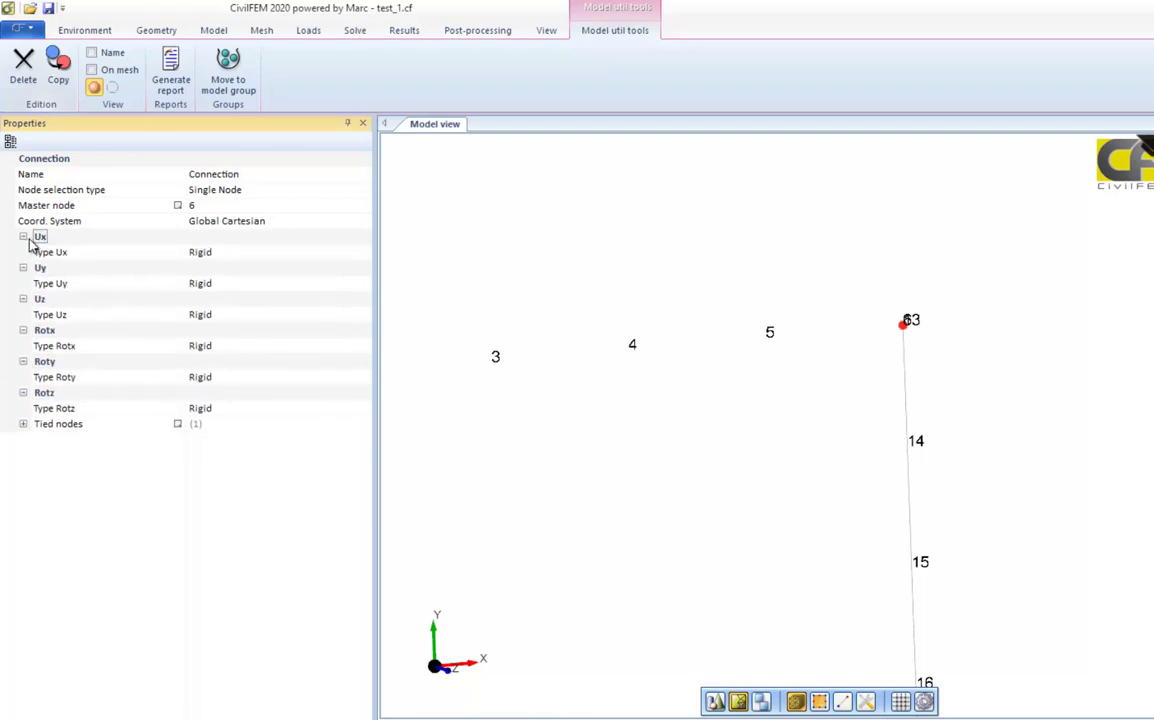
Set the Rotx, Roty and Rotz coupling types to Uncoupled
{"action": "left_click", "coordinate": [330, 346]}
{"action": "left_click", "coordinate": [363, 345]}
{"action": "left_click", "coordinate": [330, 411]}
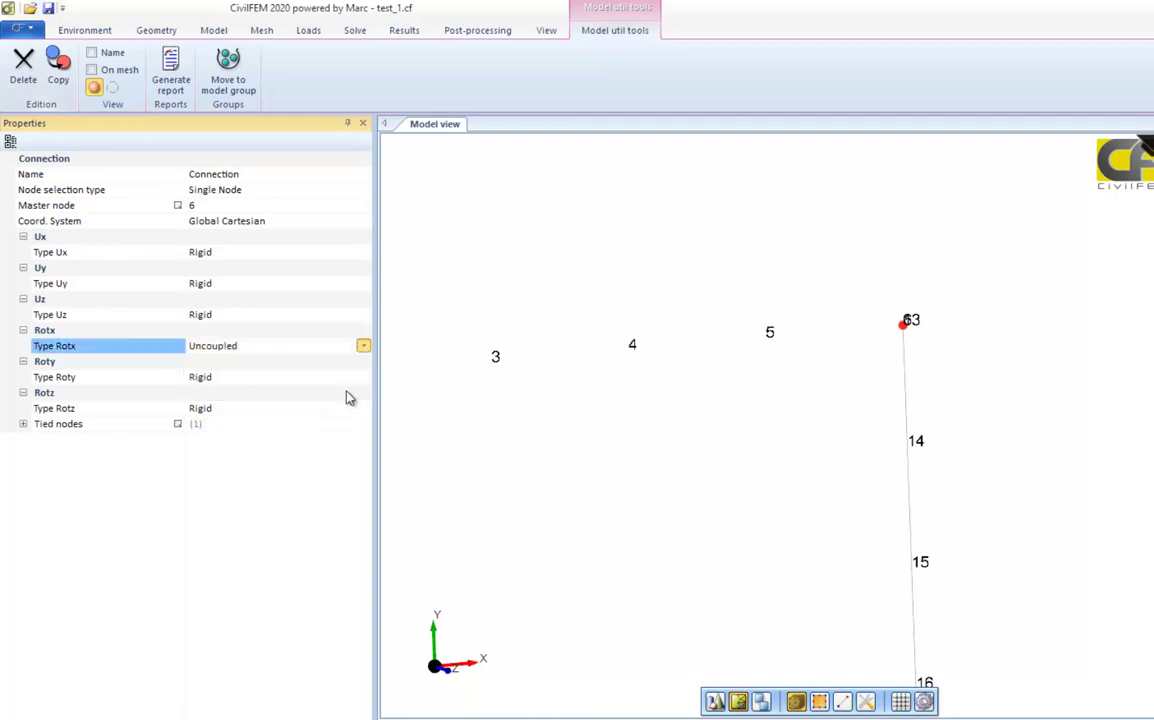
{"action": "left_click", "coordinate": [330, 377]}
{"action": "left_click", "coordinate": [363, 377]}
{"action": "left_click", "coordinate": [355, 442]}
{"action": "left_click", "coordinate": [330, 408]}
{"action": "left_click", "coordinate": [363, 408]}
{"action": "left_click", "coordinate": [355, 477]}
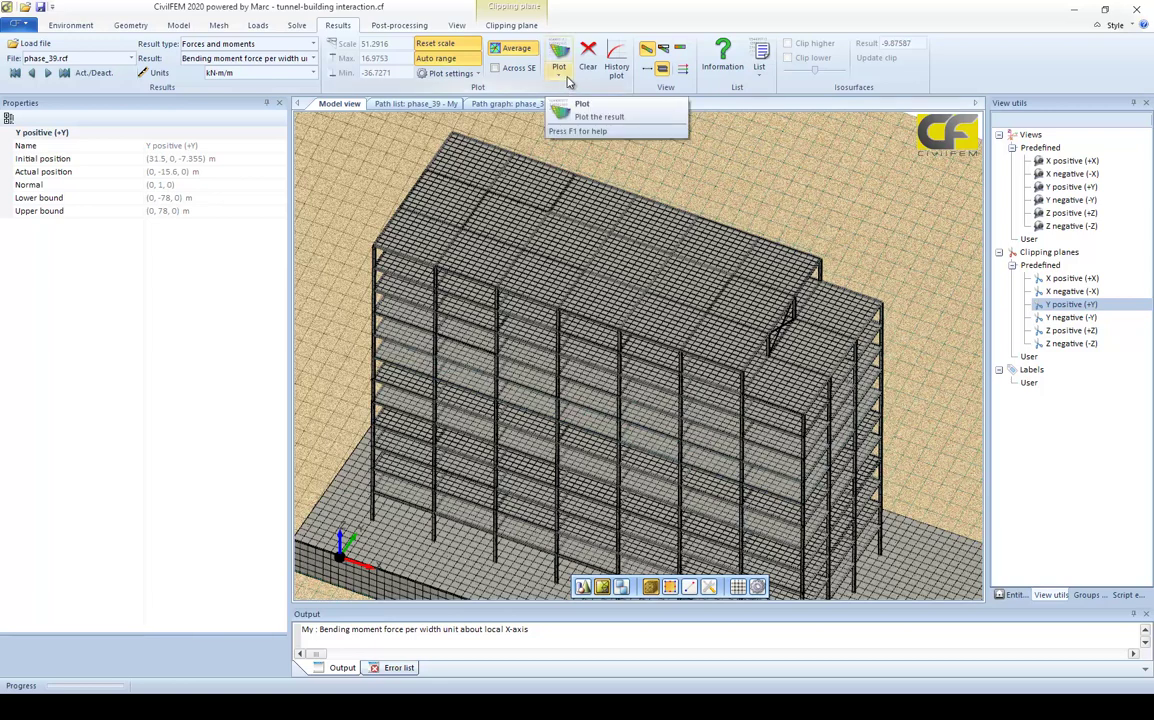
Plot the My bending moment on roof slab F12 alone using Plot selection
{"action": "left_click", "coordinate": [559, 76]}
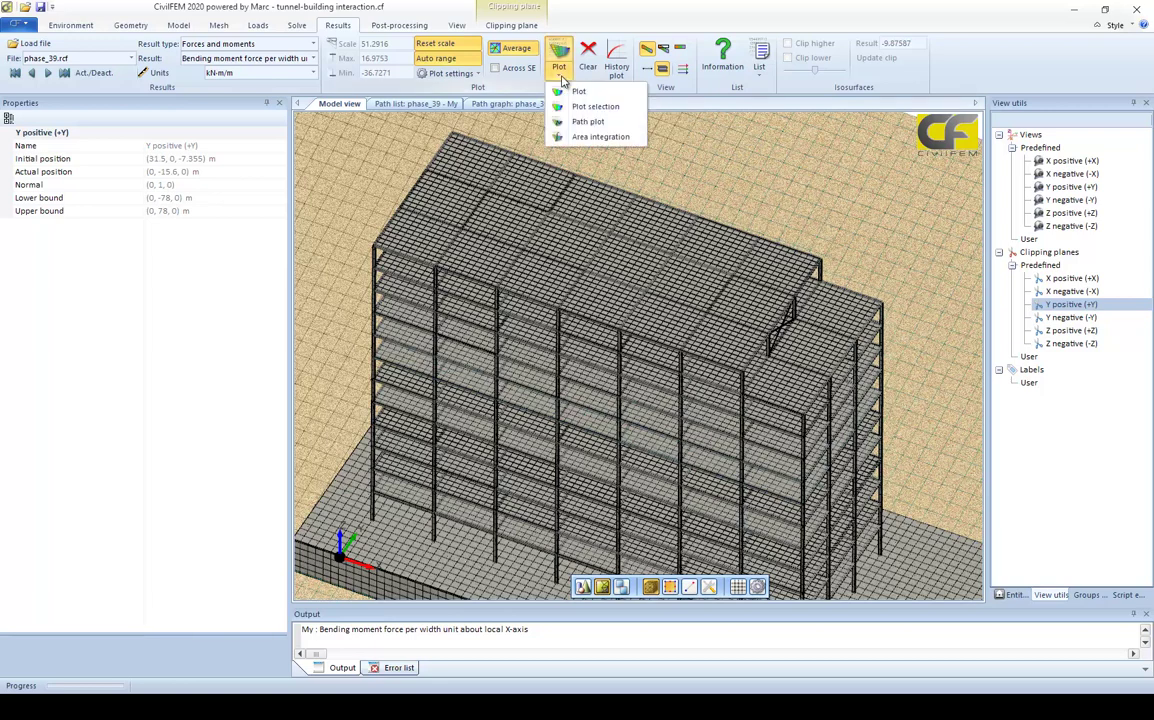
{"action": "left_click", "coordinate": [634, 108]}
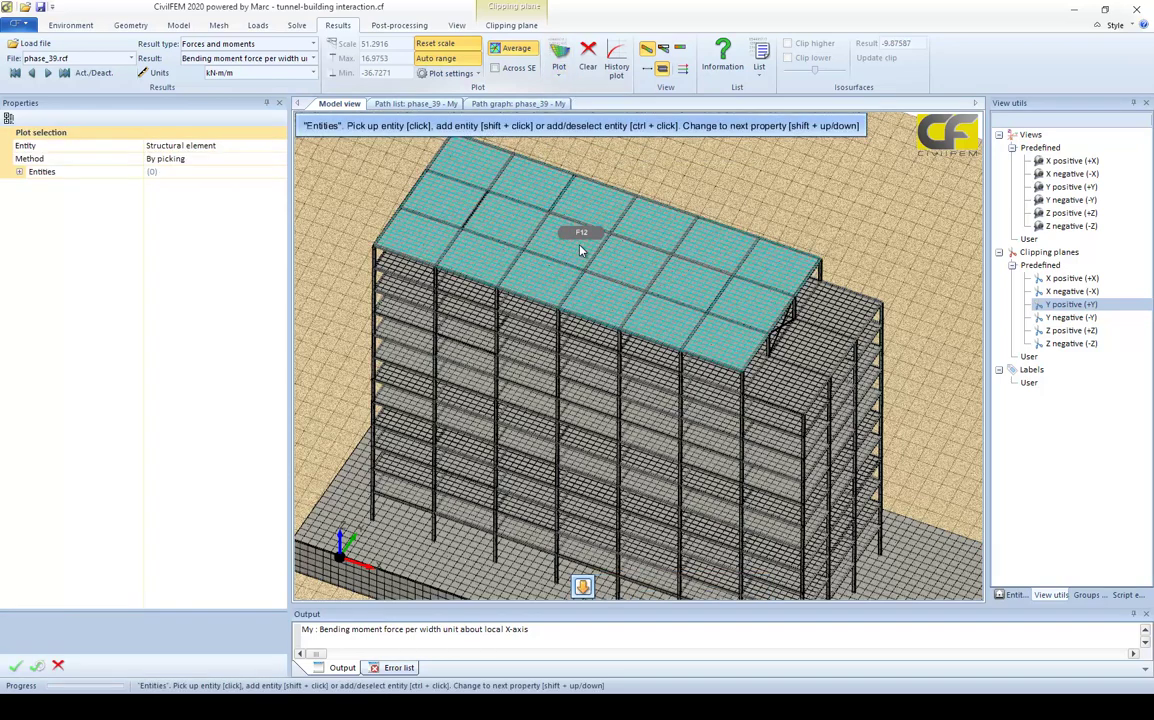
{"action": "left_click", "coordinate": [580, 250]}
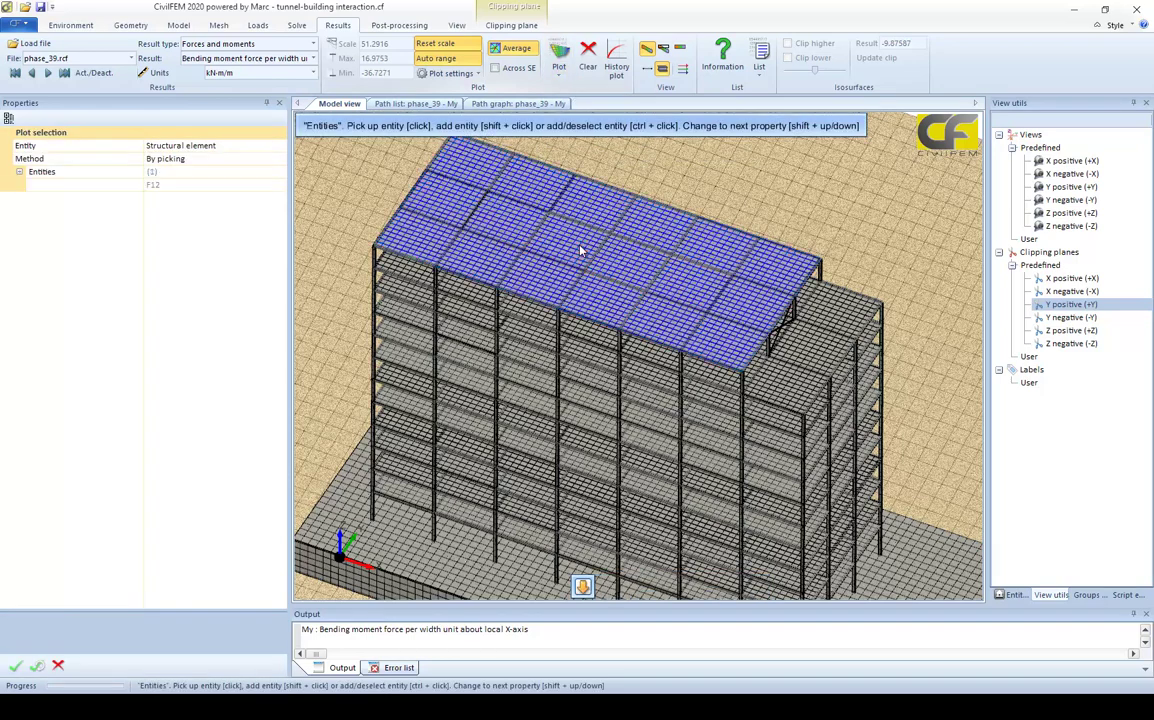
{"action": "left_click", "coordinate": [22, 668]}
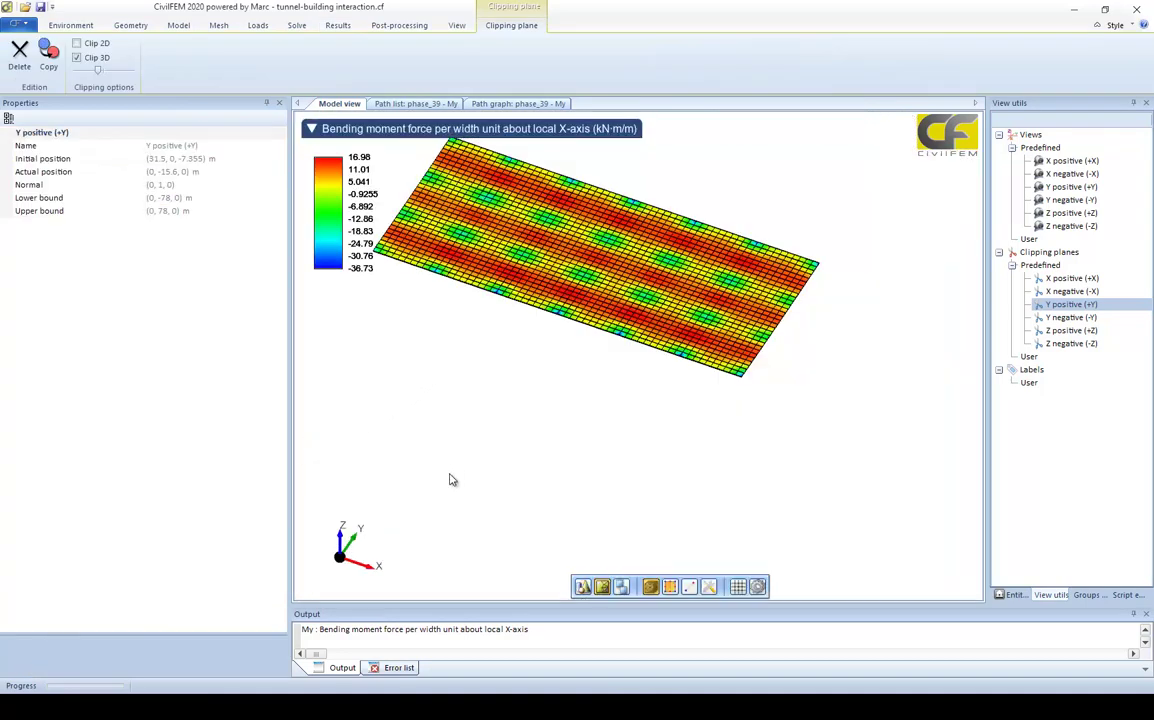
{"action": "left_click", "coordinate": [337, 25]}
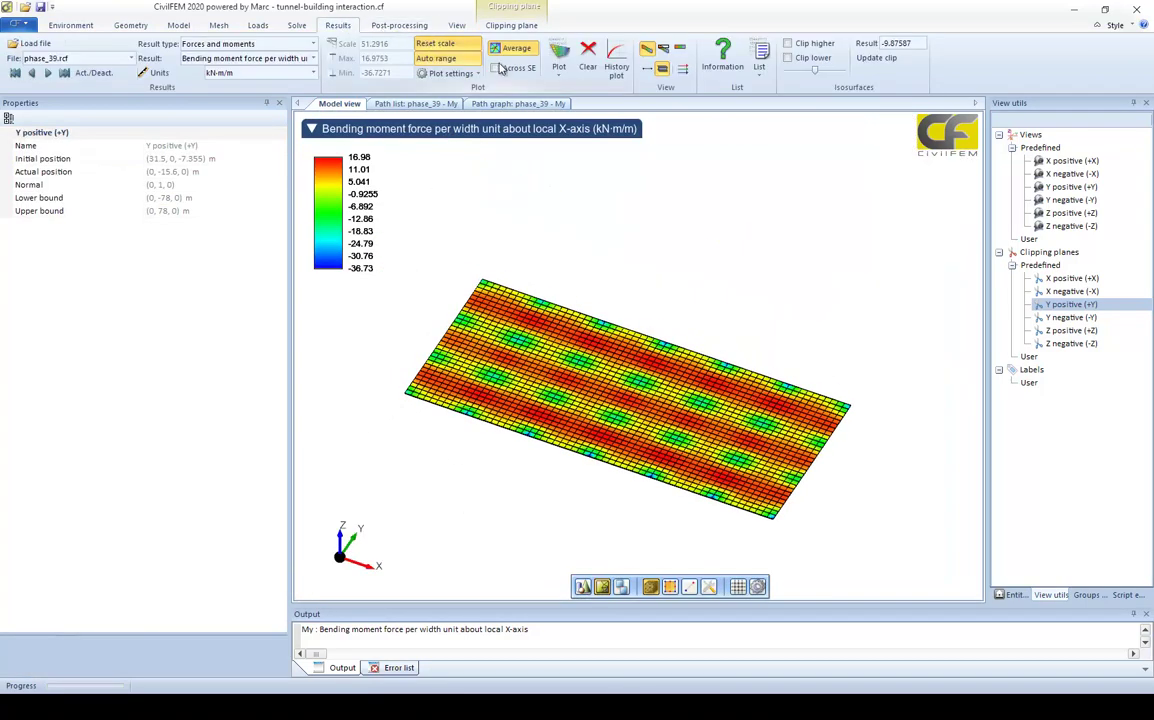
{"action": "left_click", "coordinate": [559, 70]}
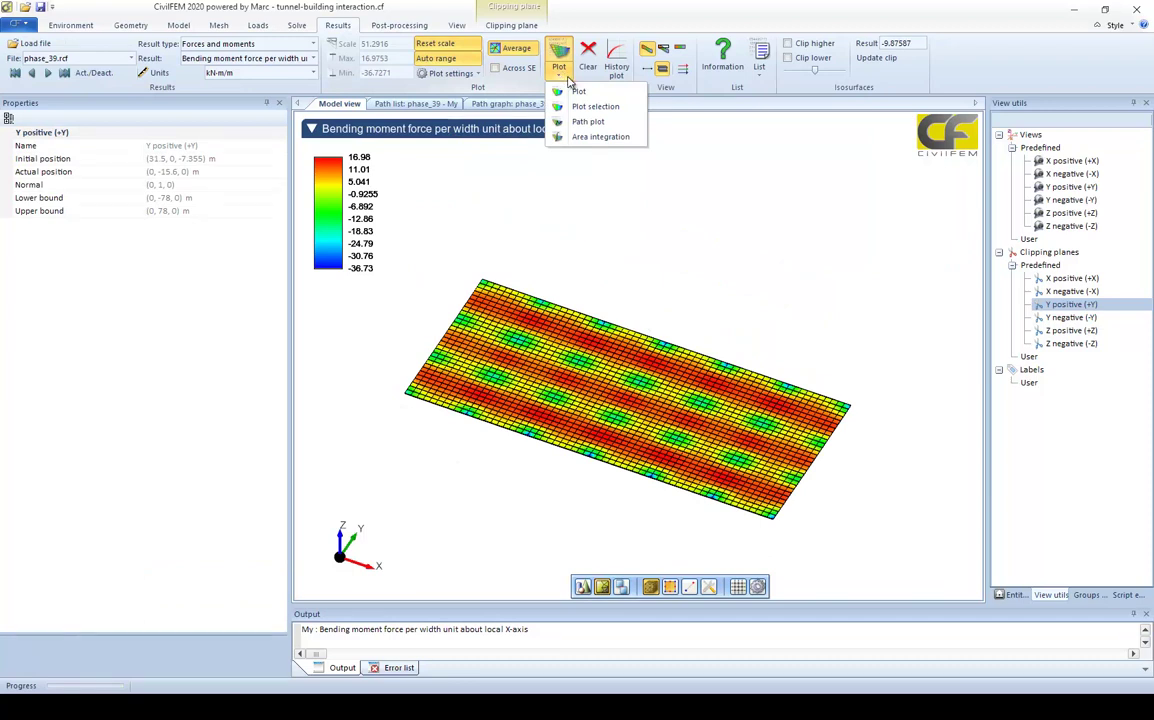
Define a path plot through geometry points on the roof, including P12_2B, with 20 points
{"action": "left_click", "coordinate": [632, 124]}
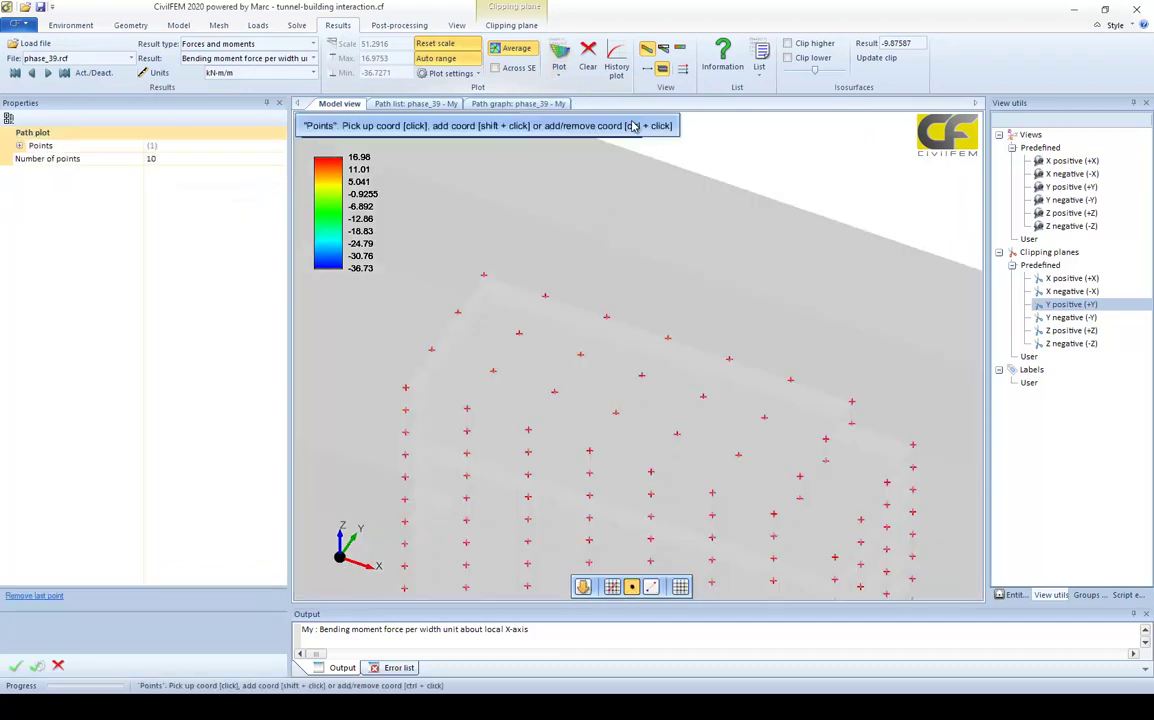
{"action": "left_click", "coordinate": [651, 587]}
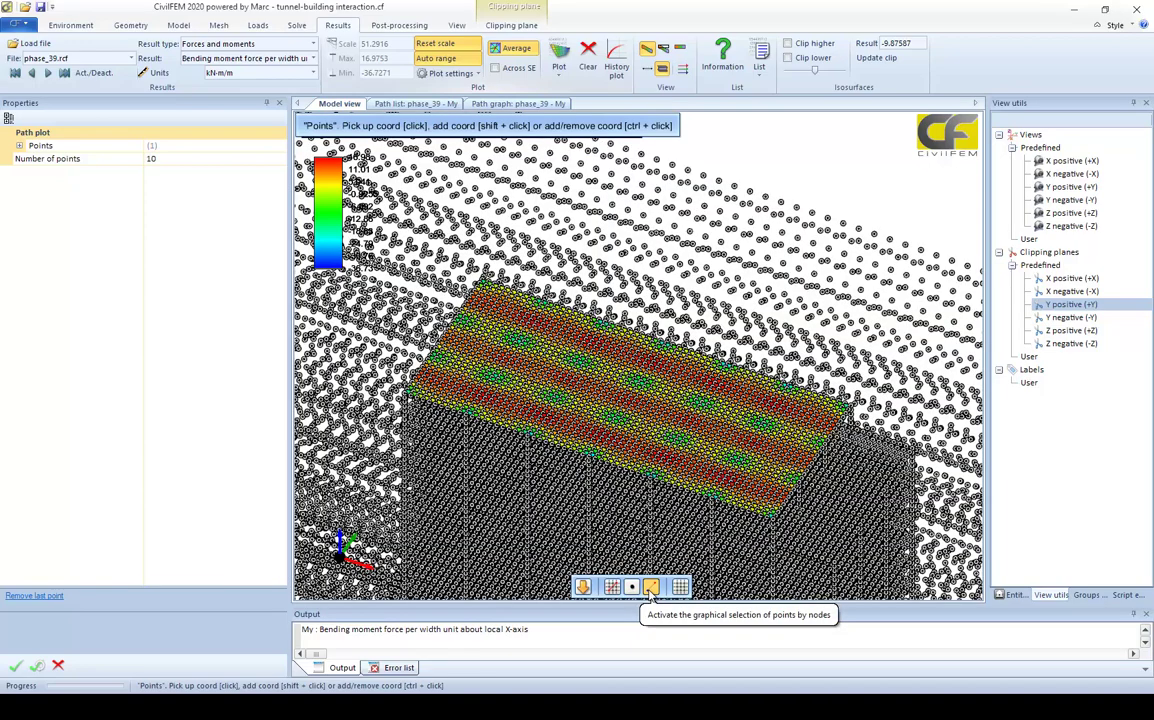
{"action": "left_click", "coordinate": [632, 588]}
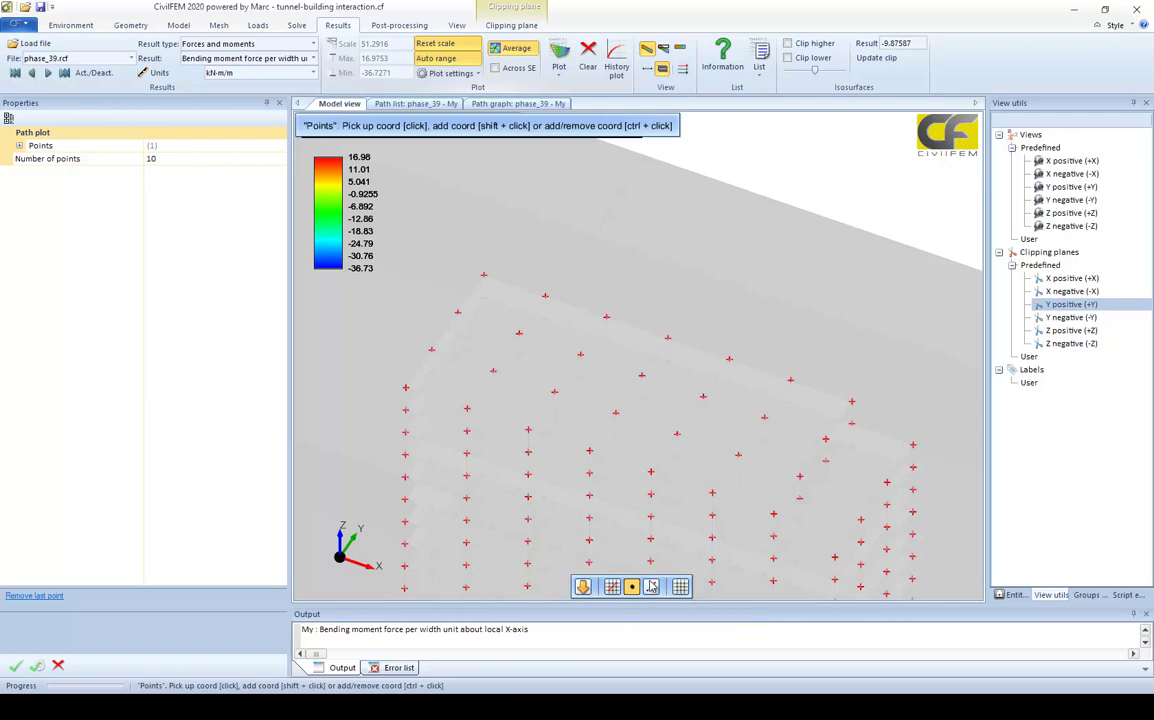
{"action": "left_click", "coordinate": [651, 586]}
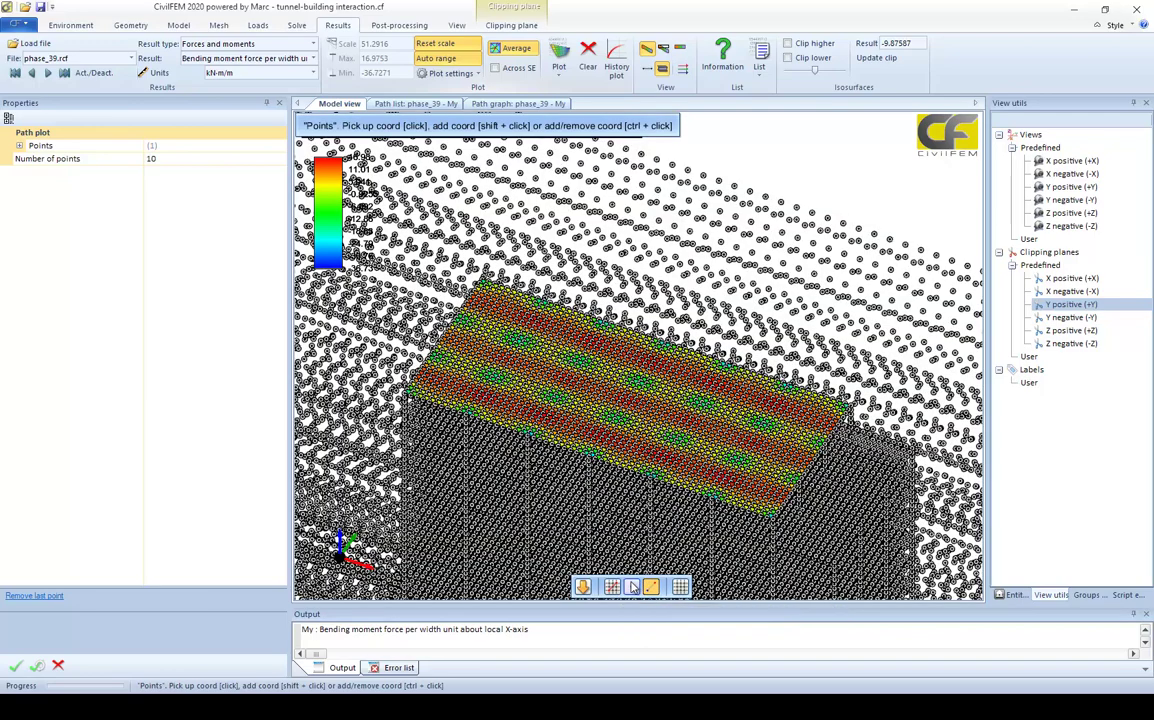
{"action": "left_click", "coordinate": [632, 587]}
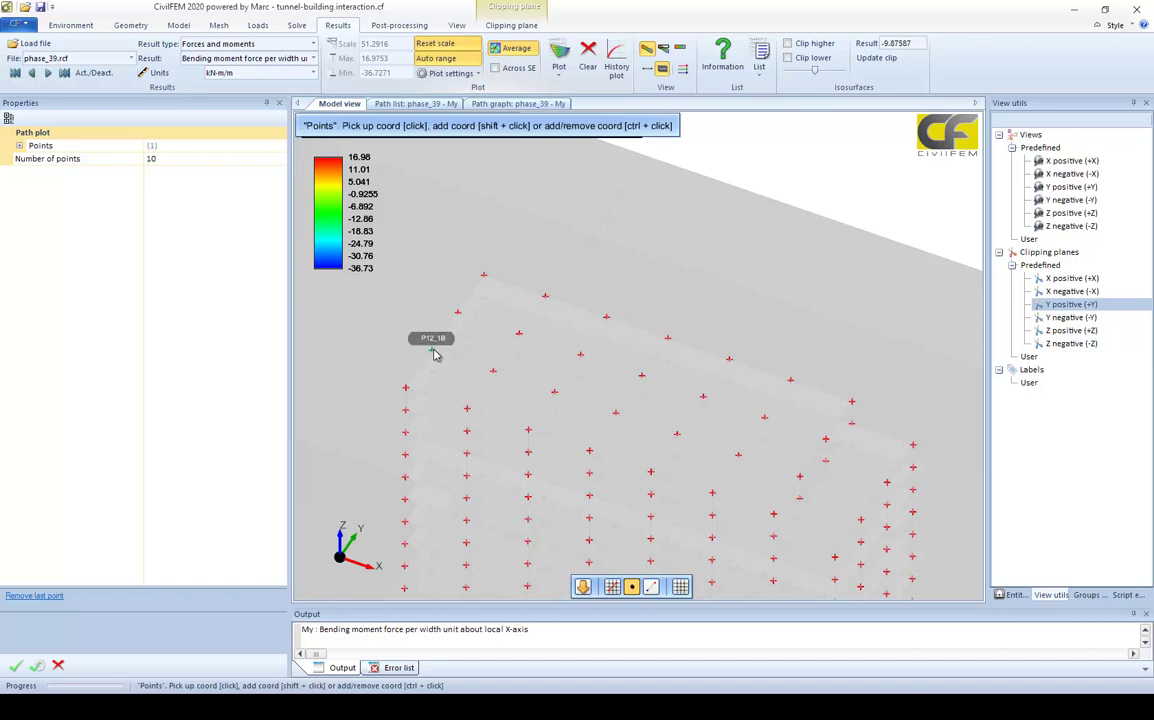
{"action": "left_click", "coordinate": [493, 373]}
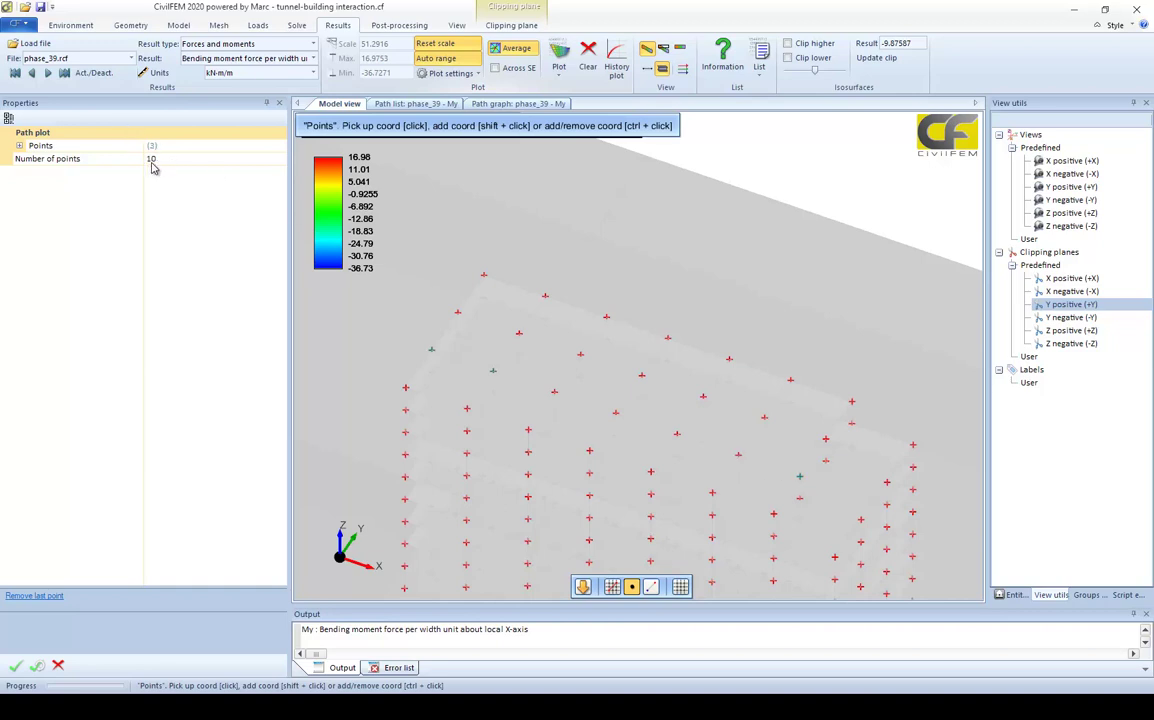
{"action": "left_click", "coordinate": [110, 164]}
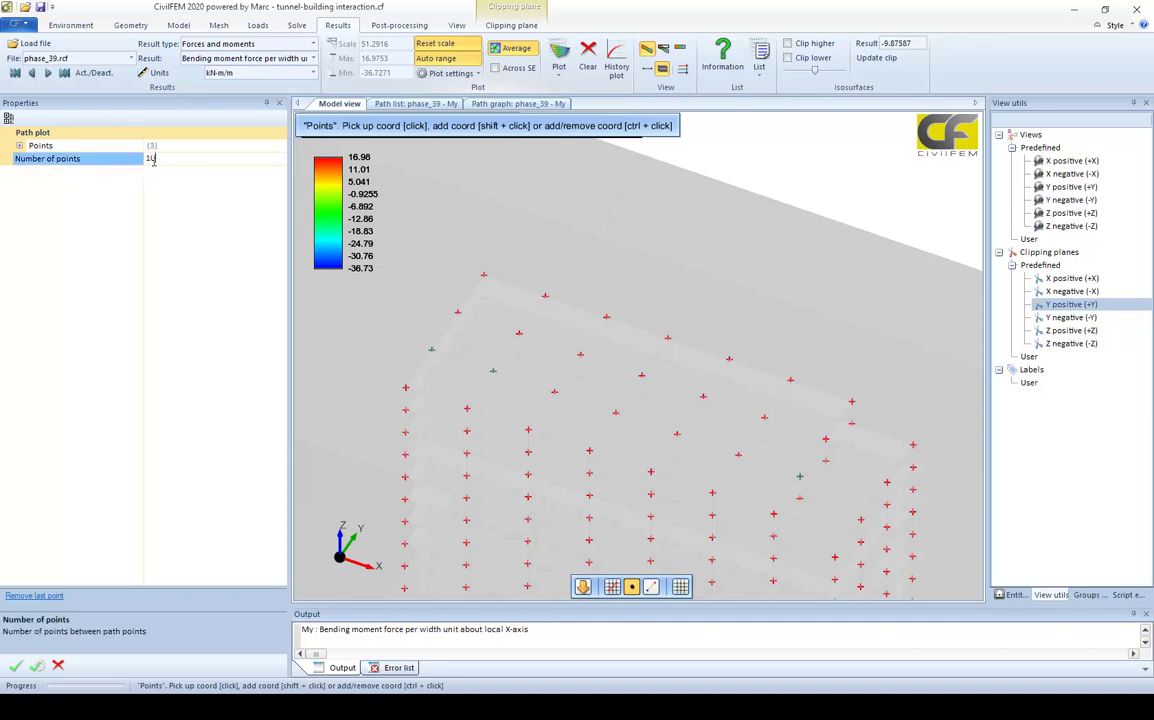
{"action": "double_click", "coordinate": [149, 159]}
Apply the 20-point path plot, review the Path list, then return to the Path graph
{"action": "left_click", "coordinate": [24, 666]}
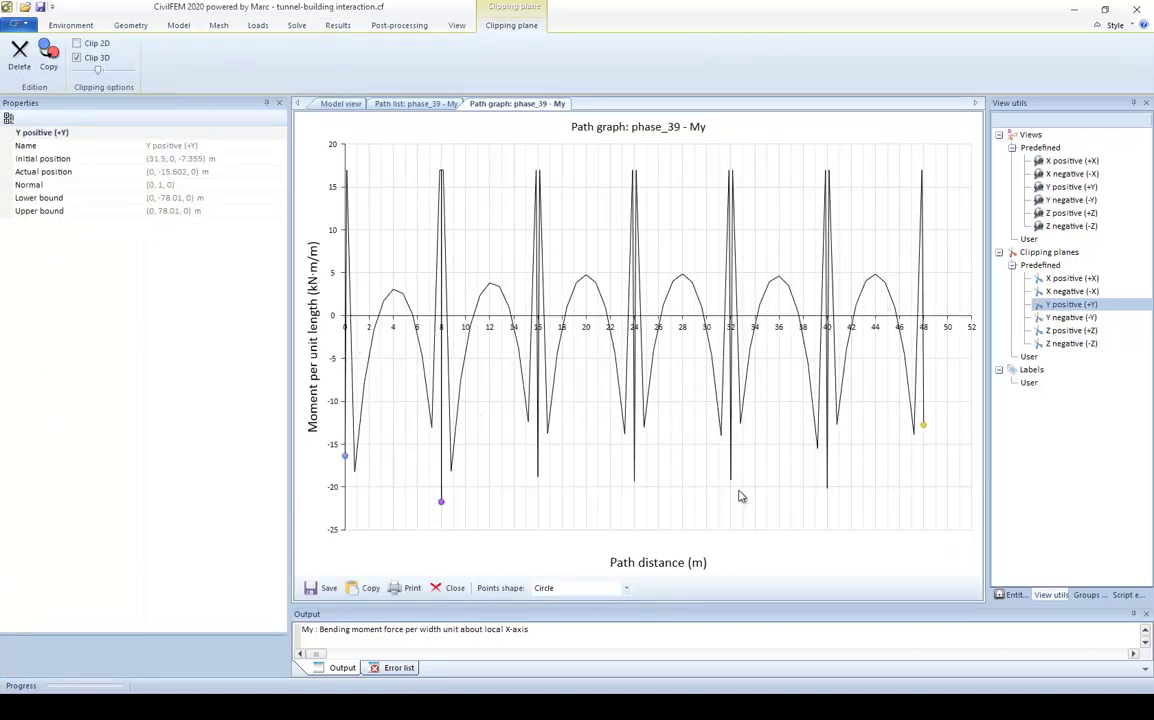
{"action": "mouse_move", "coordinate": [339, 483]}
{"action": "left_click", "coordinate": [392, 104]}
{"action": "scroll", "coordinate": [487, 333], "scroll_direction": "down", "scroll_amount": 4}
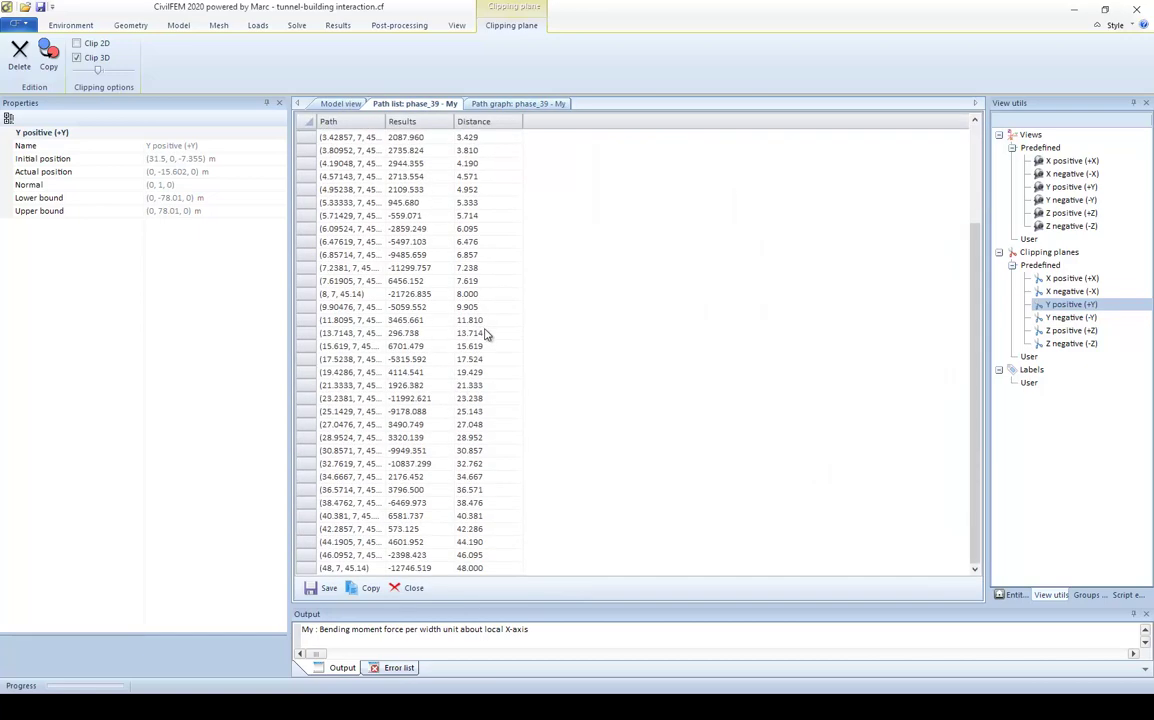
{"action": "scroll", "coordinate": [487, 333], "scroll_direction": "up", "scroll_amount": 4}
{"action": "left_click", "coordinate": [466, 101]}
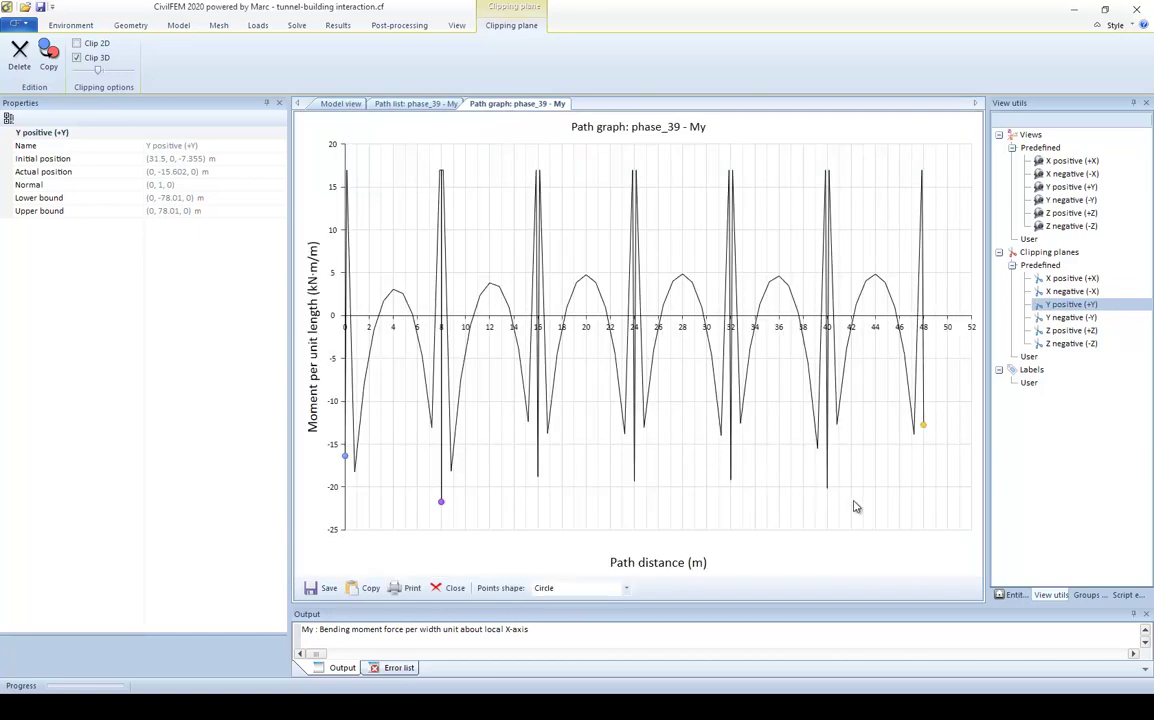
Back in the 3D view, select the Y positive clipping plane and uncheck Clip 3D
{"action": "left_click", "coordinate": [340, 104]}
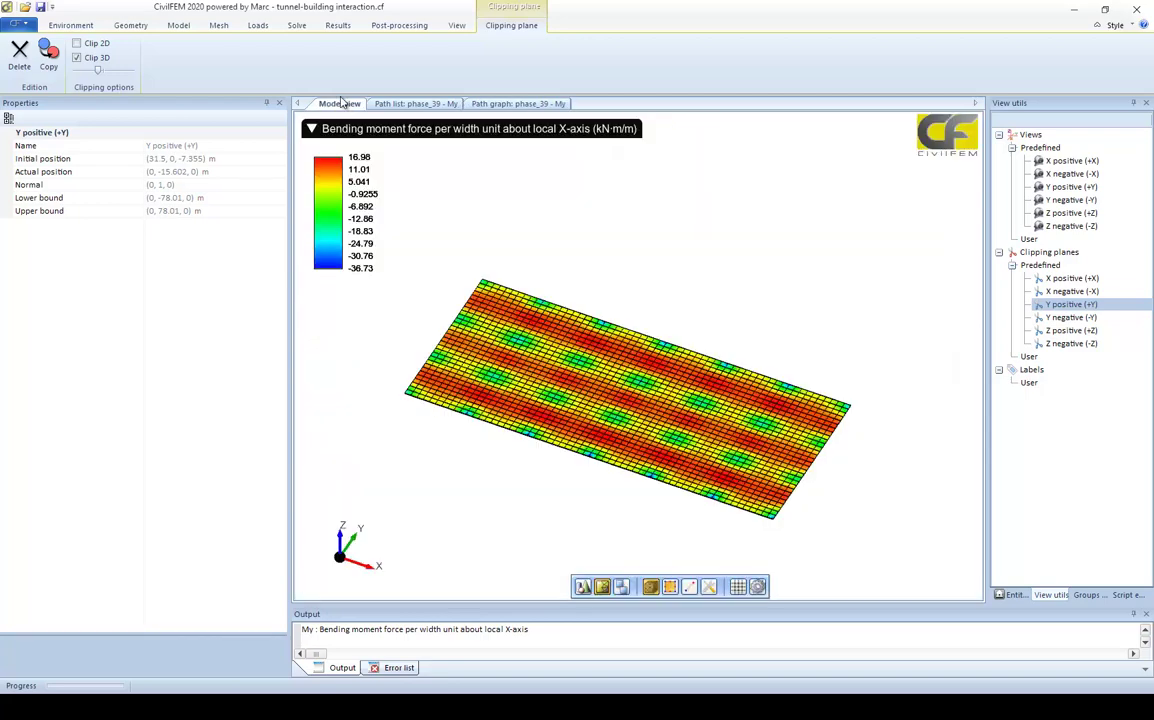
{"action": "left_click", "coordinate": [338, 25]}
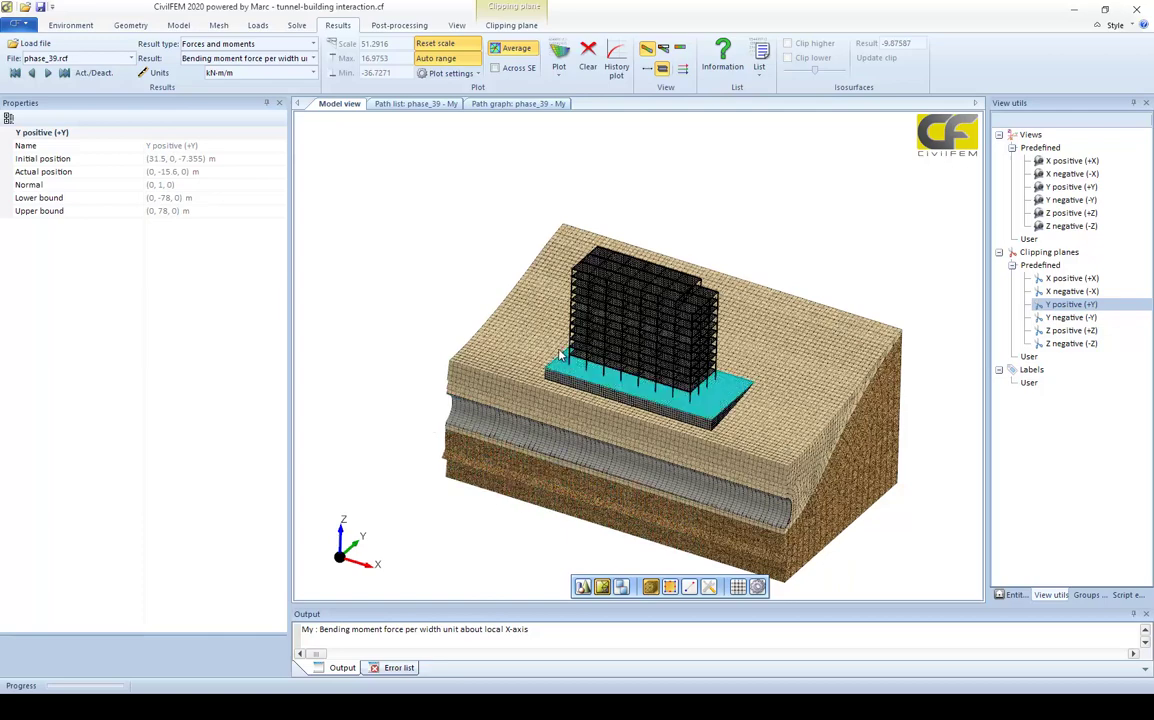
{"action": "middle_click_drag", "start_coordinate": [448, 308], "coordinate": [641, 330]}
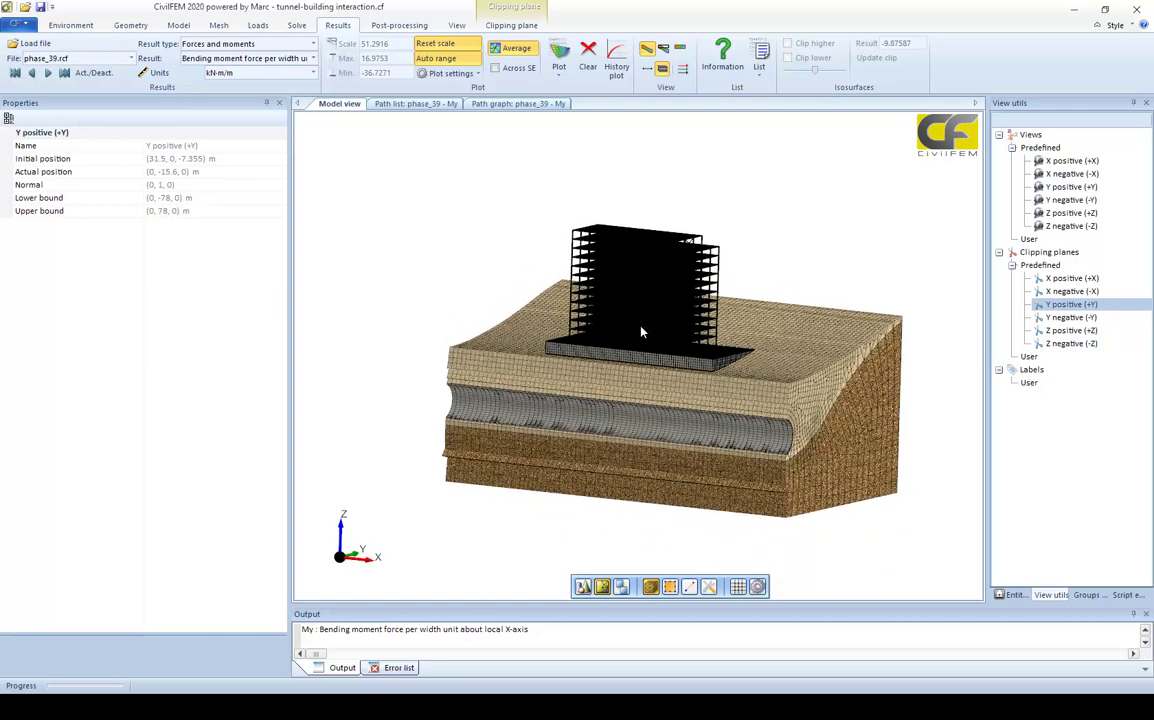
{"action": "scroll", "coordinate": [659, 330], "scroll_direction": "up", "scroll_amount": 4}
{"action": "mouse_move", "coordinate": [466, 188]}
{"action": "middle_mouse_down"}
{"action": "mouse_move", "coordinate": [446, 167]}
{"action": "mouse_move", "coordinate": [466, 213]}
{"action": "middle_mouse_up"}
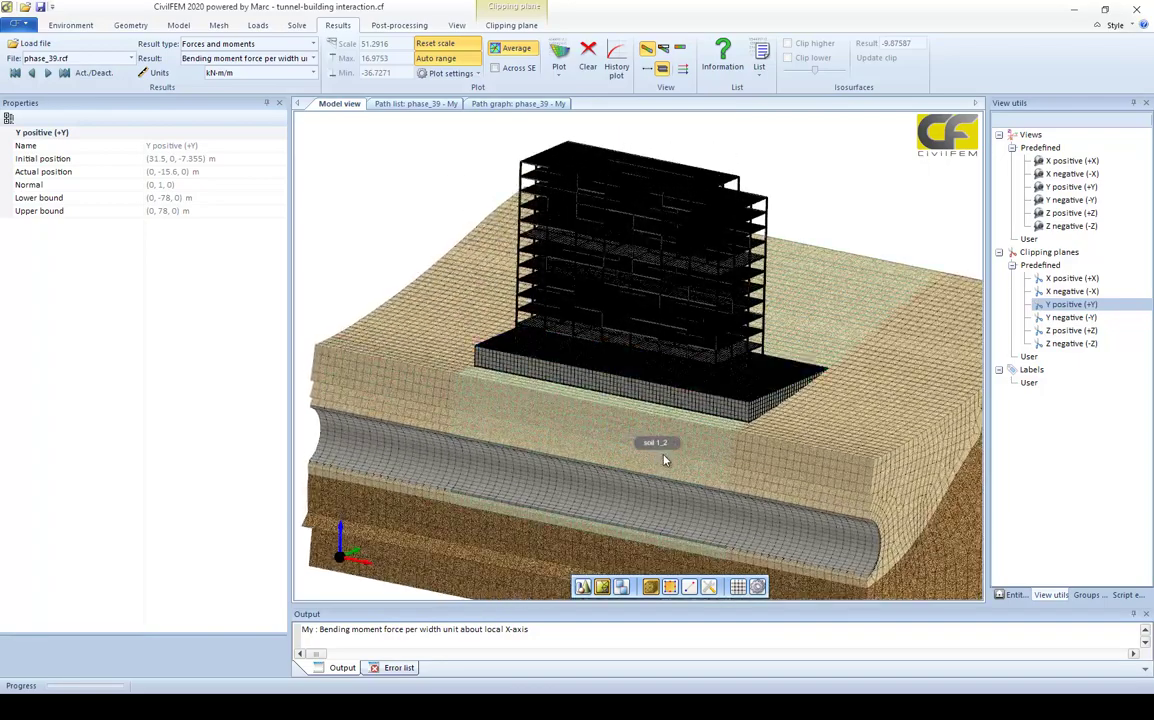
{"action": "scroll", "coordinate": [650, 458], "scroll_direction": "down", "scroll_amount": 2}
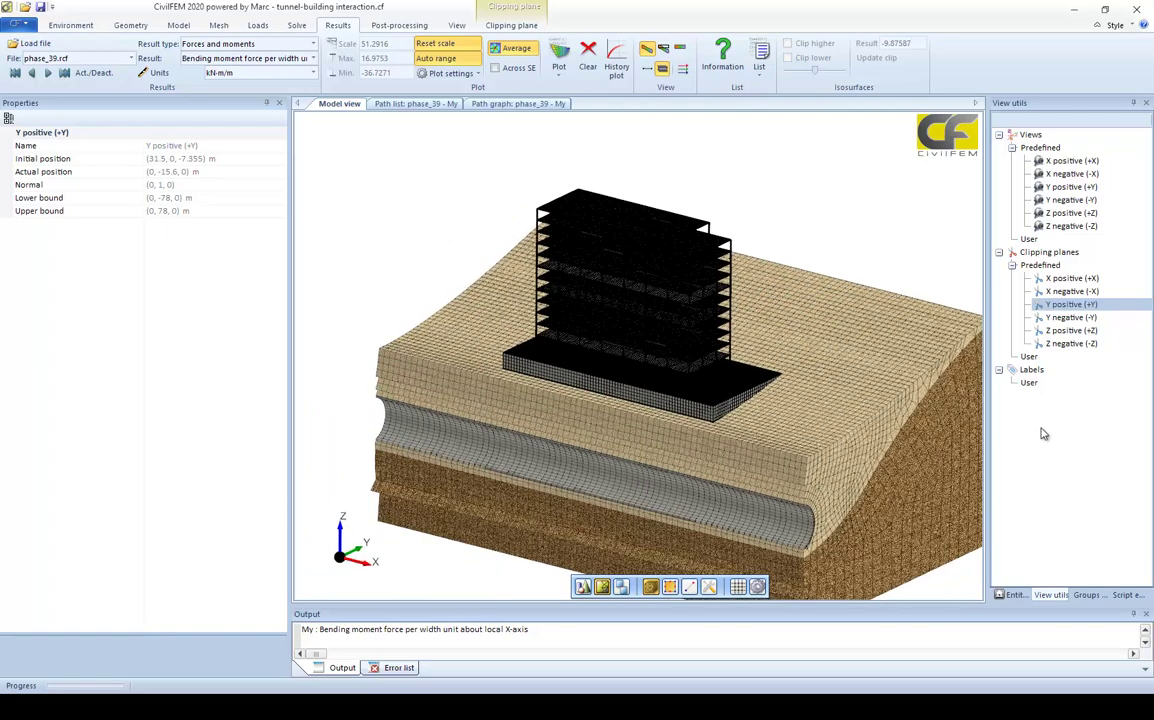
{"action": "left_click", "coordinate": [1072, 305]}
{"action": "left_click", "coordinate": [98, 61]}
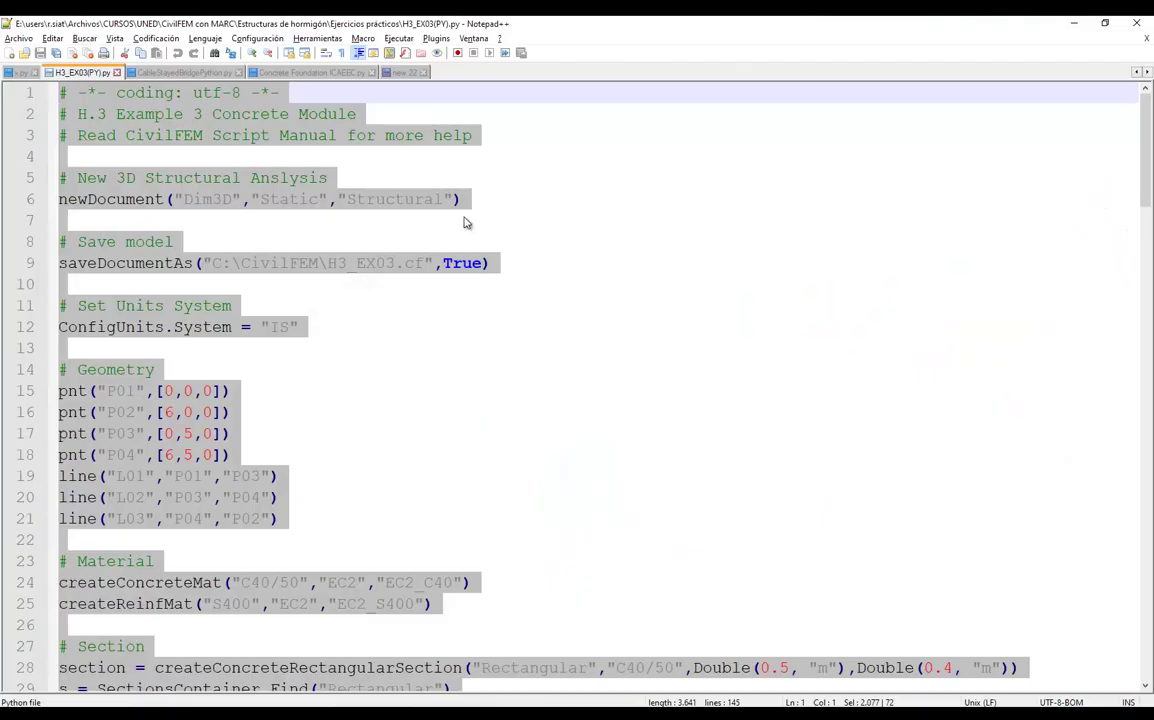
Switch Notepad++ to the CableStayedBridgePython.py script tab
{"action": "left_click", "coordinate": [218, 74]}
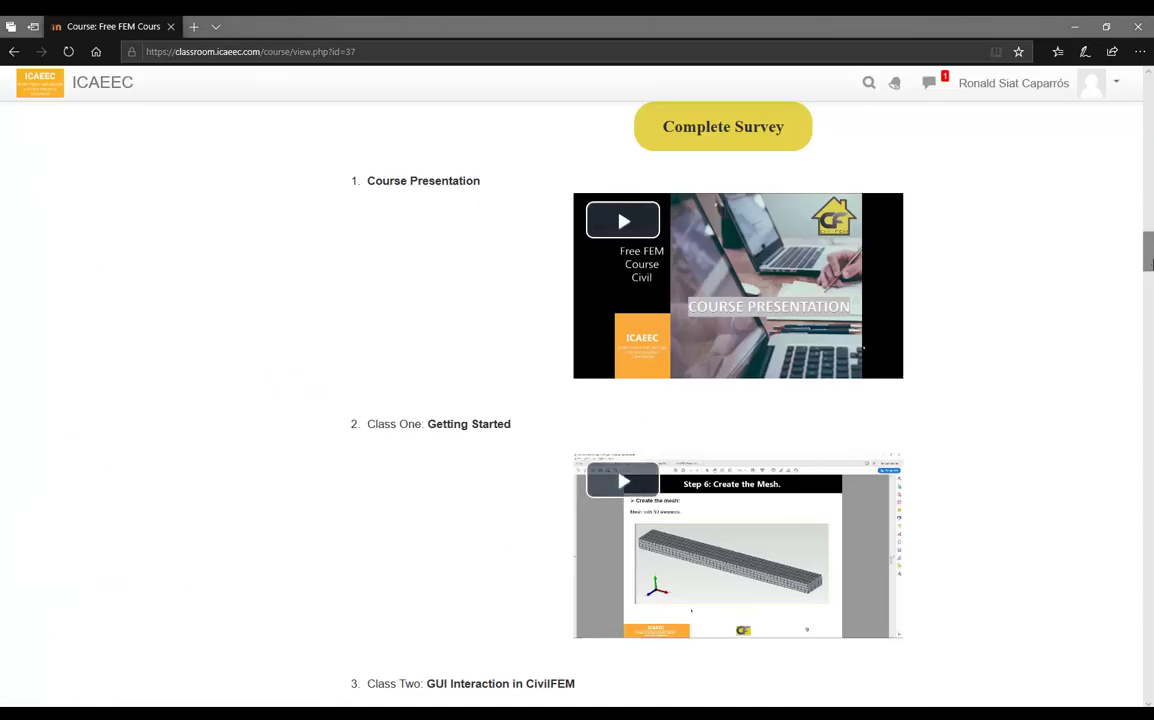
Scroll the ICAEEC course page and play the cable-stayed bridge example video
{"action": "left_click_drag", "start_coordinate": [1148, 255], "coordinate": [1150, 680]}
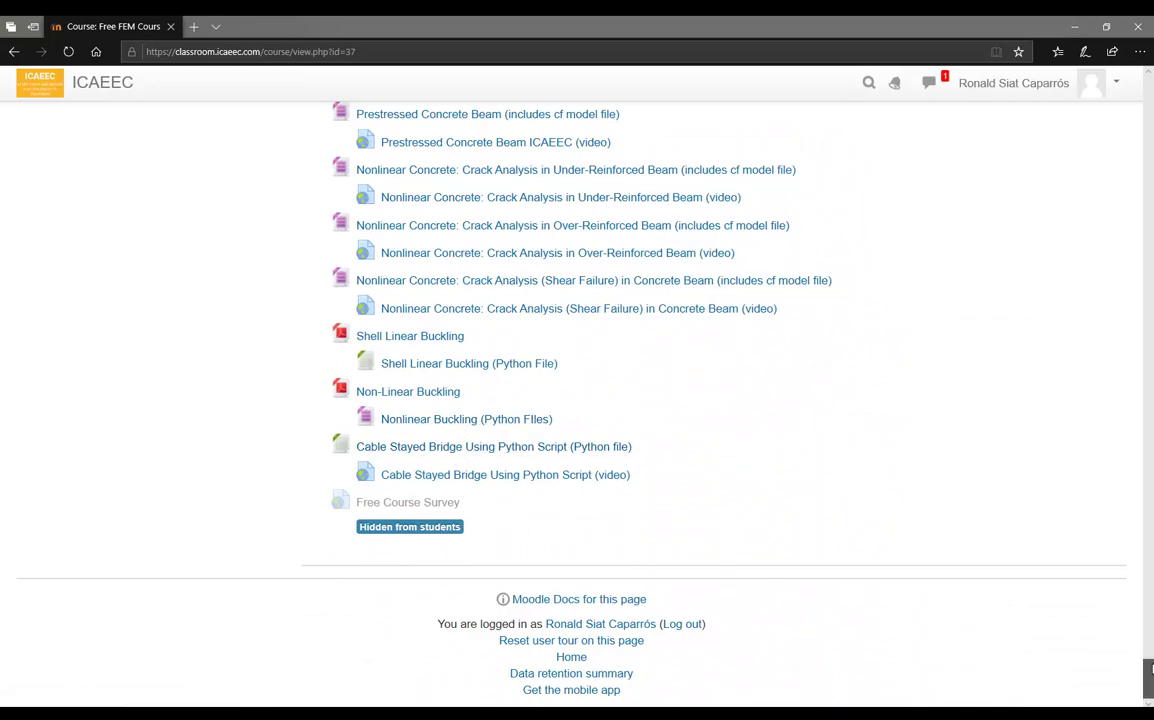
{"action": "left_click_drag", "start_coordinate": [1150, 677], "coordinate": [1150, 490]}
{"action": "left_click", "coordinate": [848, 372]}
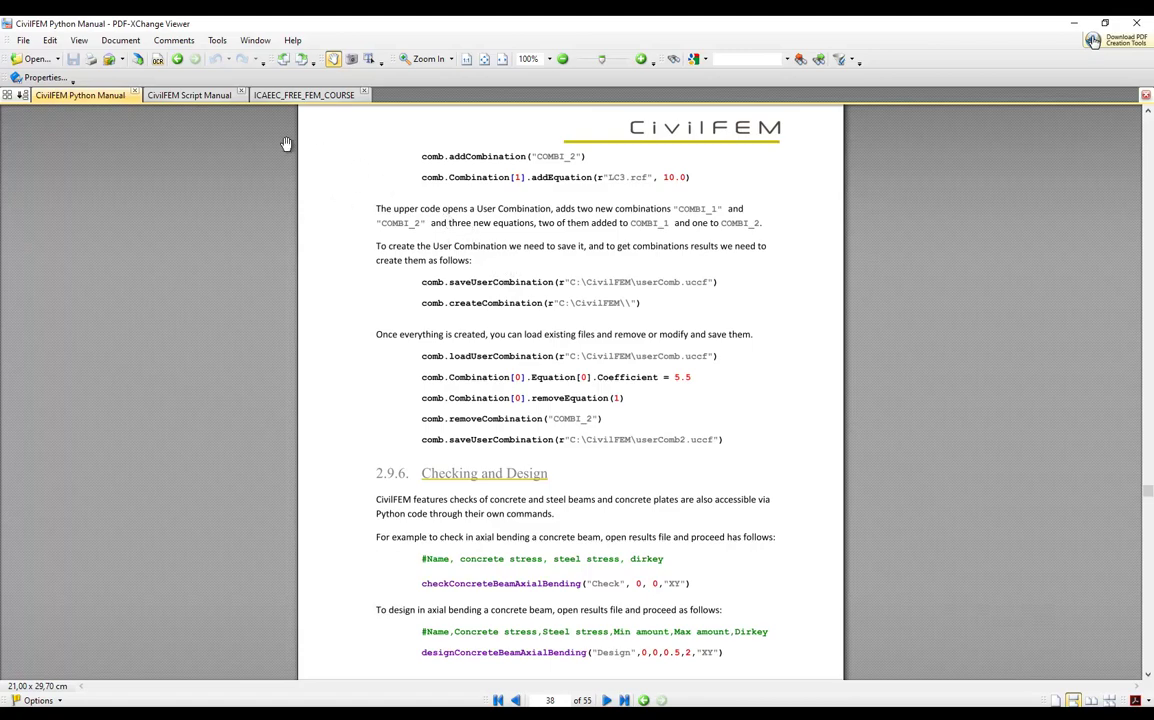
View the CivilFEM Script Manual, then bring up the Concrete Foundation ICAEEC.py script in Notepad++
{"action": "left_click", "coordinate": [216, 97]}
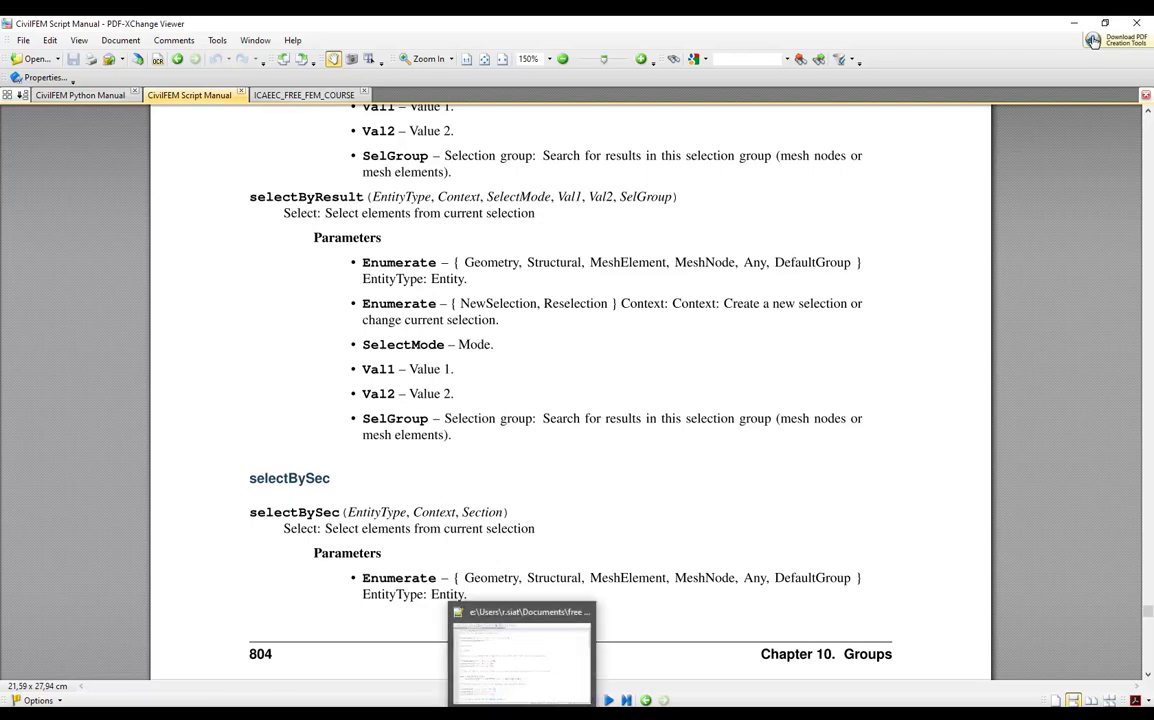
{"action": "left_click", "coordinate": [520, 625]}
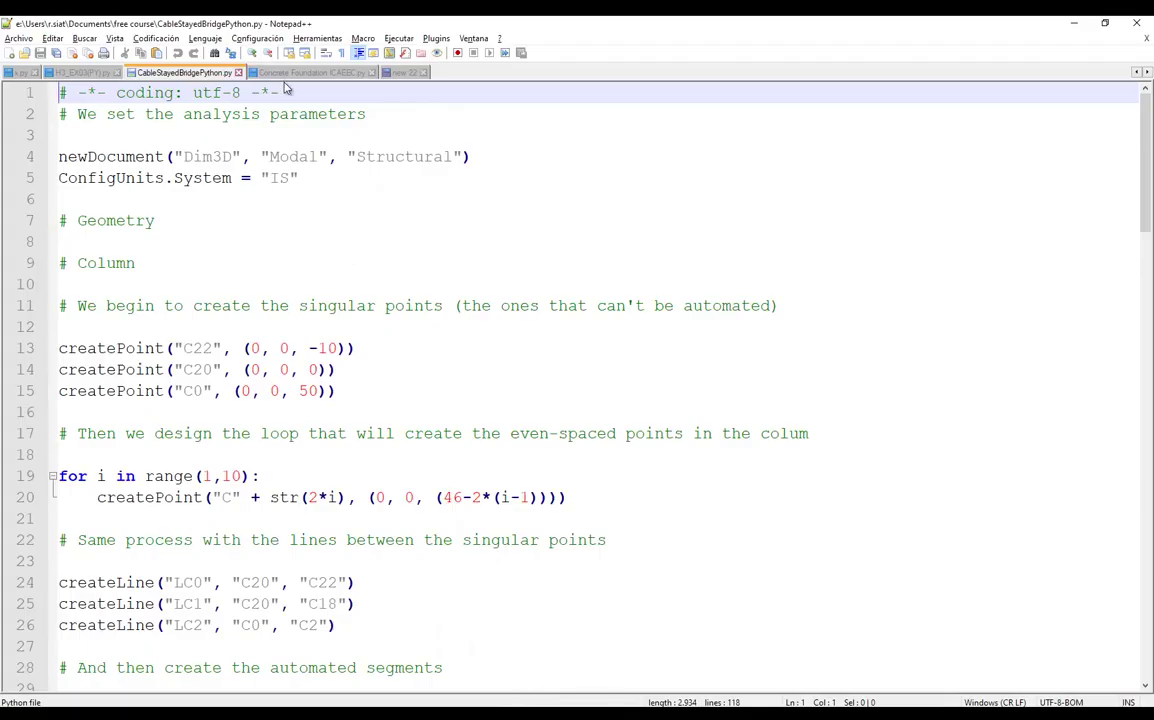
{"action": "left_click", "coordinate": [292, 75]}
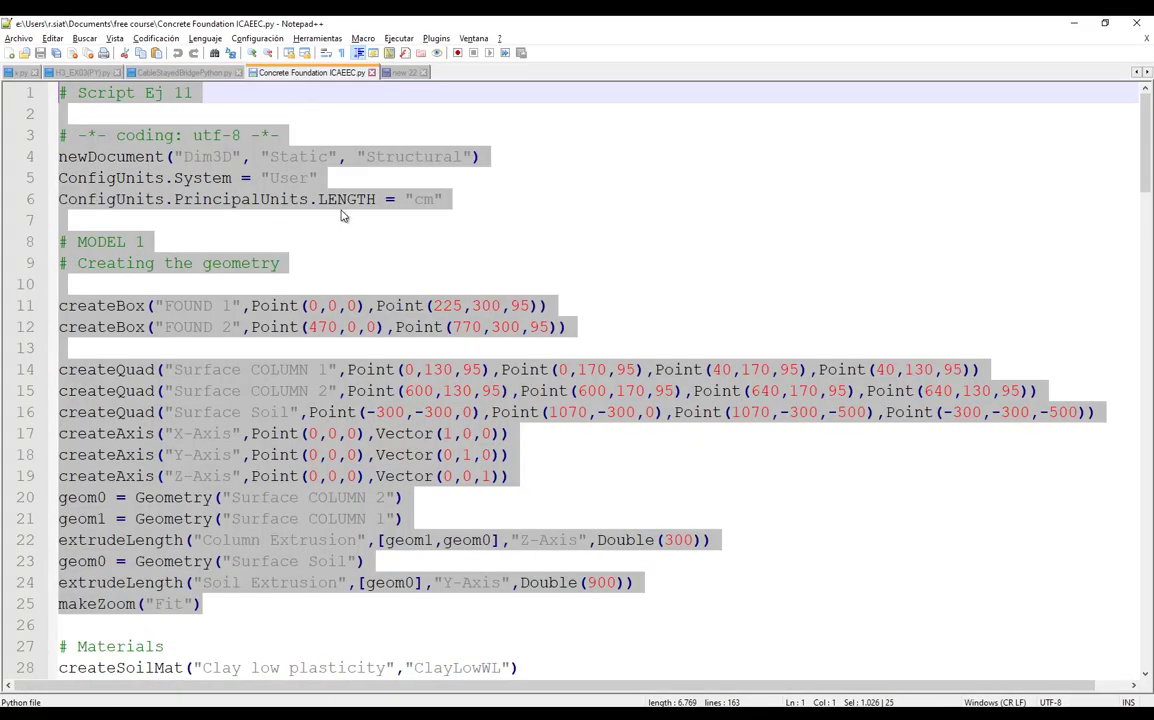
{"action": "left_click", "coordinate": [352, 346]}
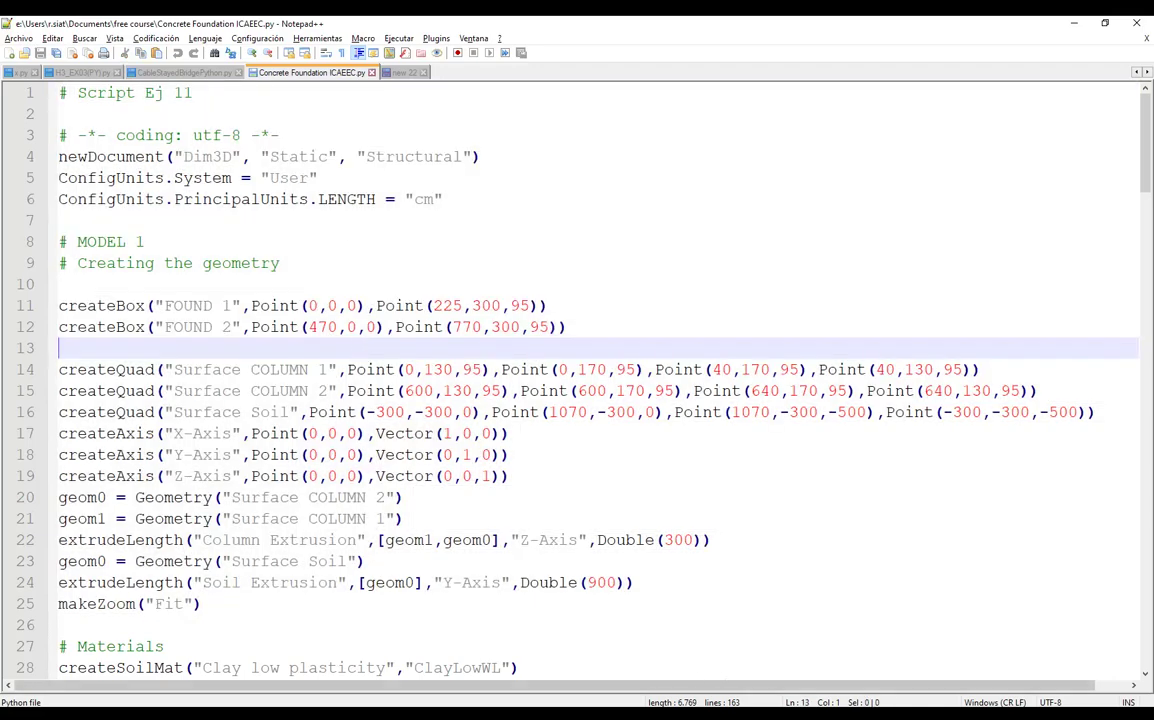
Replace the old script in CivilFEM's script editor with the pasted foundation-and-soil script, widening the panel
{"action": "mouse_move", "coordinate": [488, 714]}
{"action": "left_click", "coordinate": [412, 660]}
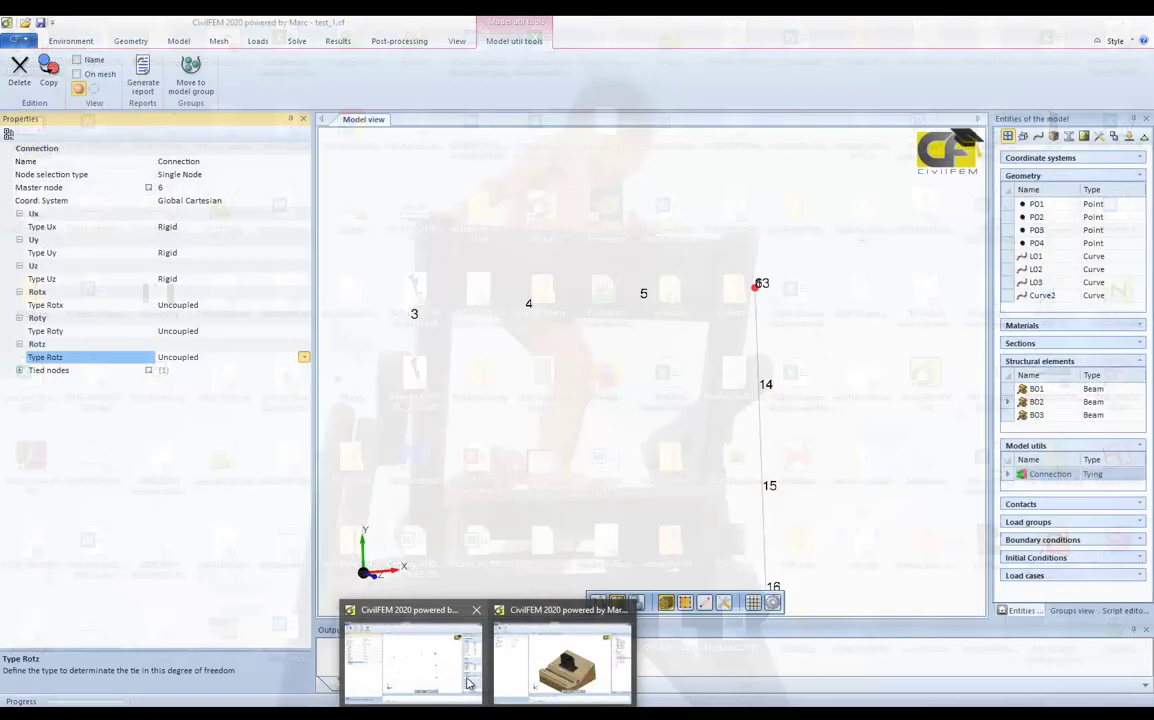
{"action": "left_click", "coordinate": [1125, 611]}
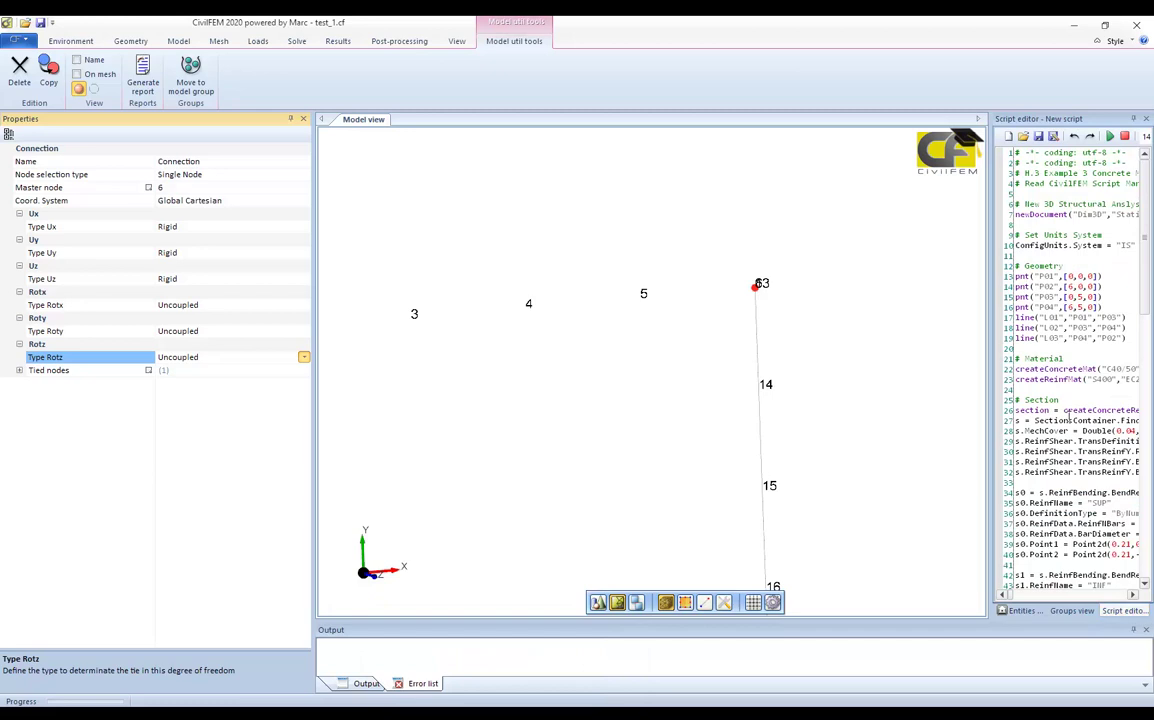
{"action": "key", "text": "ctrl+a"}
{"action": "key", "text": "Delete"}
{"action": "key", "text": "ctrl+v"}
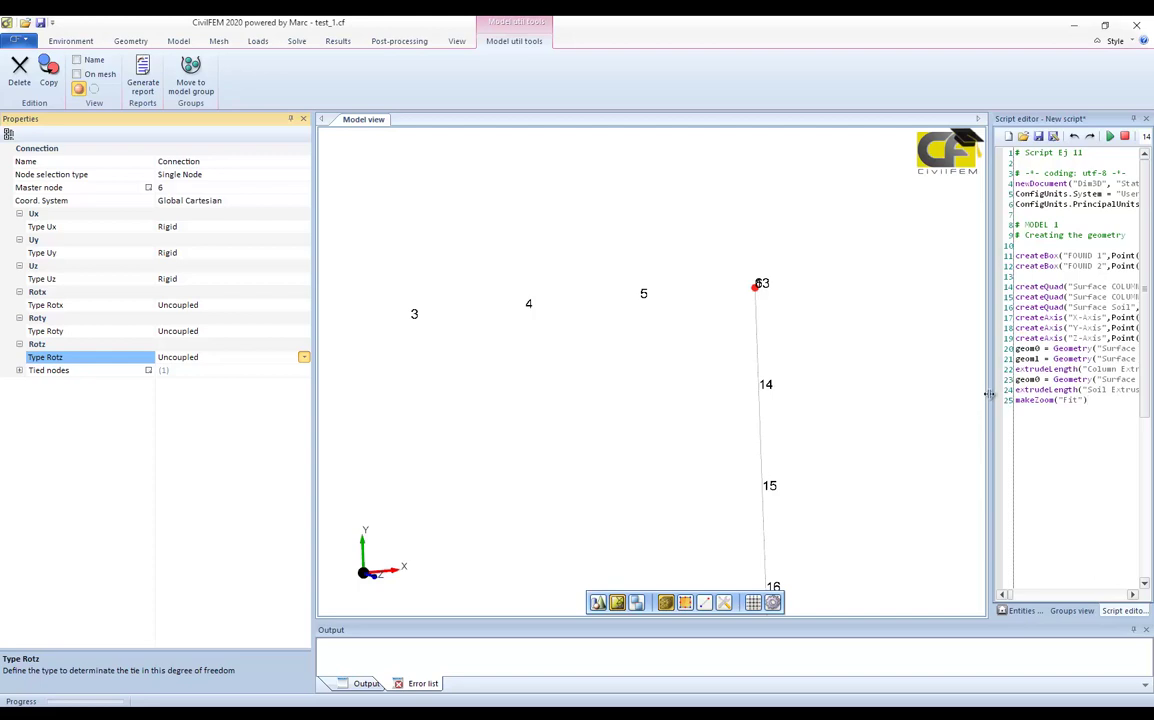
{"action": "left_click_drag", "start_coordinate": [989, 395], "coordinate": [883, 395]}
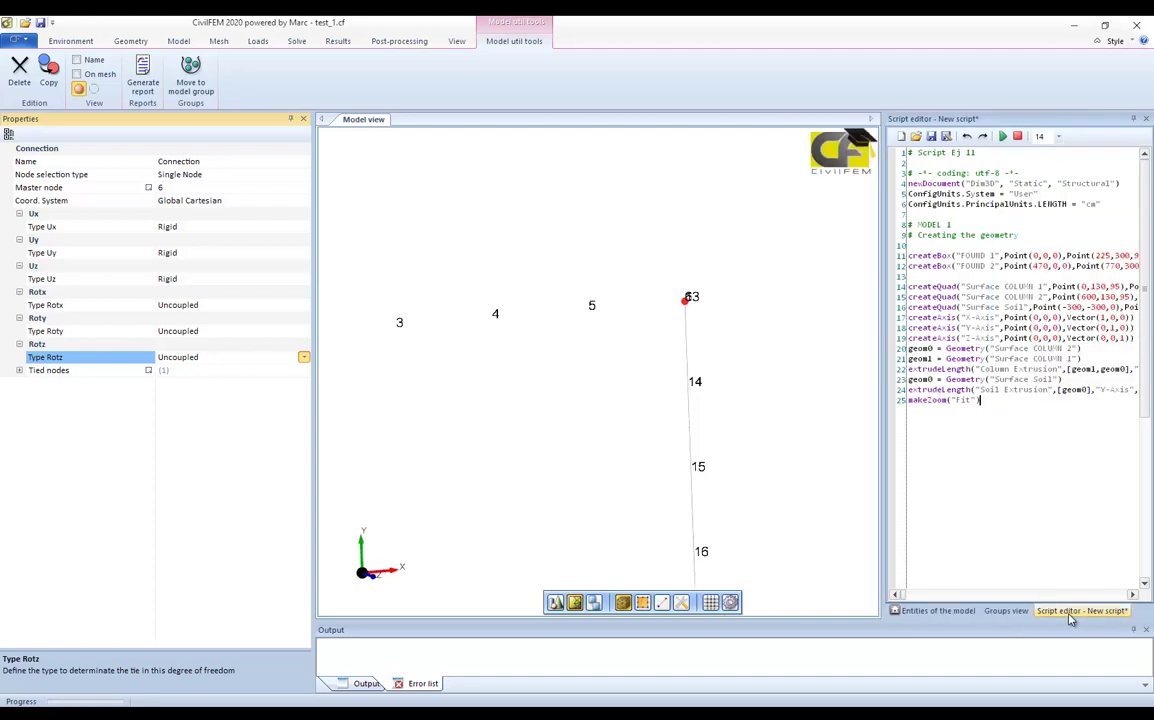
{"action": "left_click", "coordinate": [456, 41]}
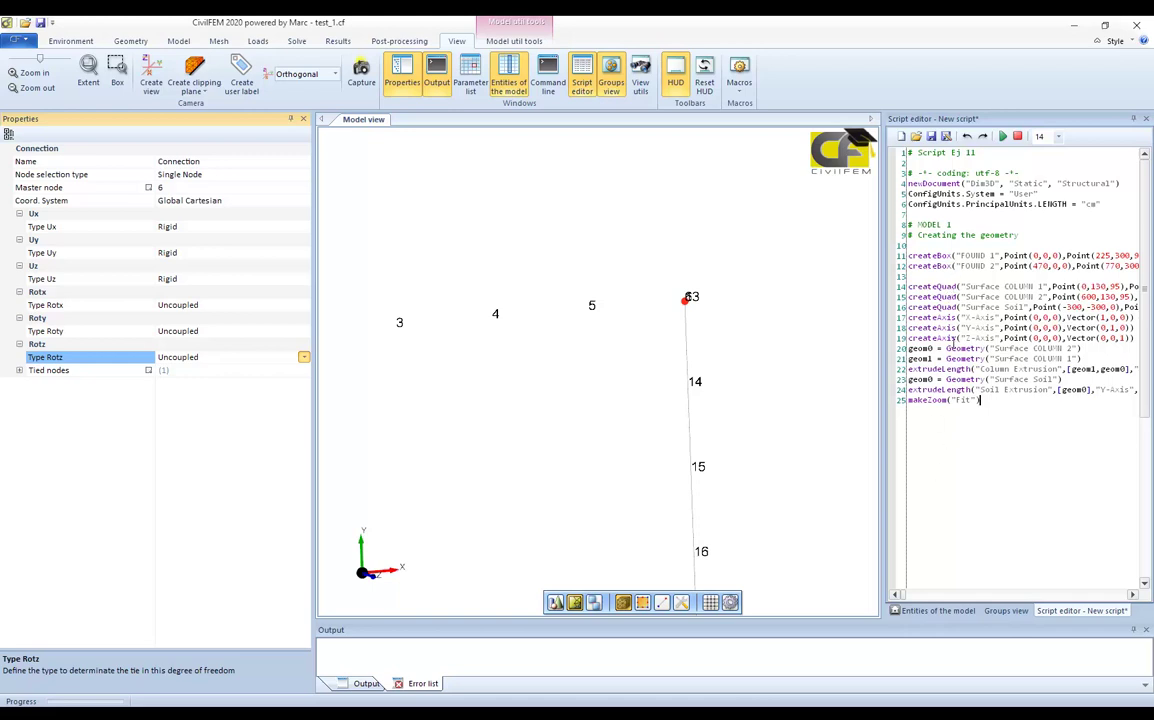
Run the foundation script without saving and tilt the view to inspect the footings
{"action": "key", "text": "F5"}
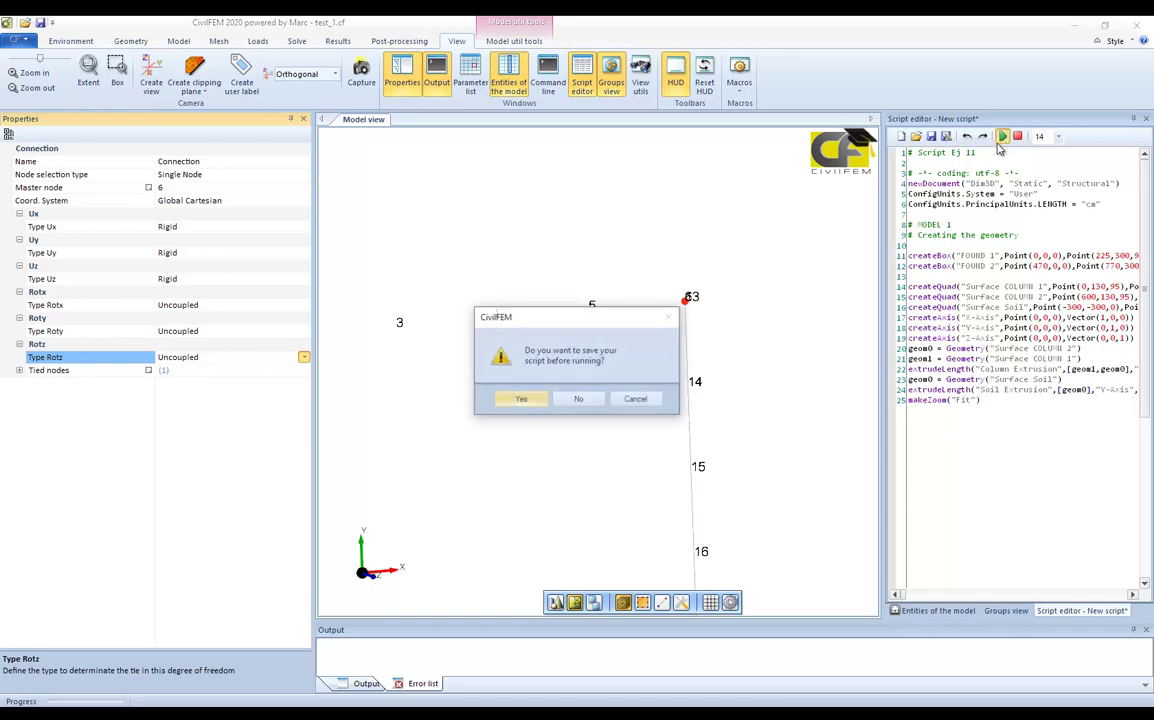
{"action": "left_click", "coordinate": [578, 399]}
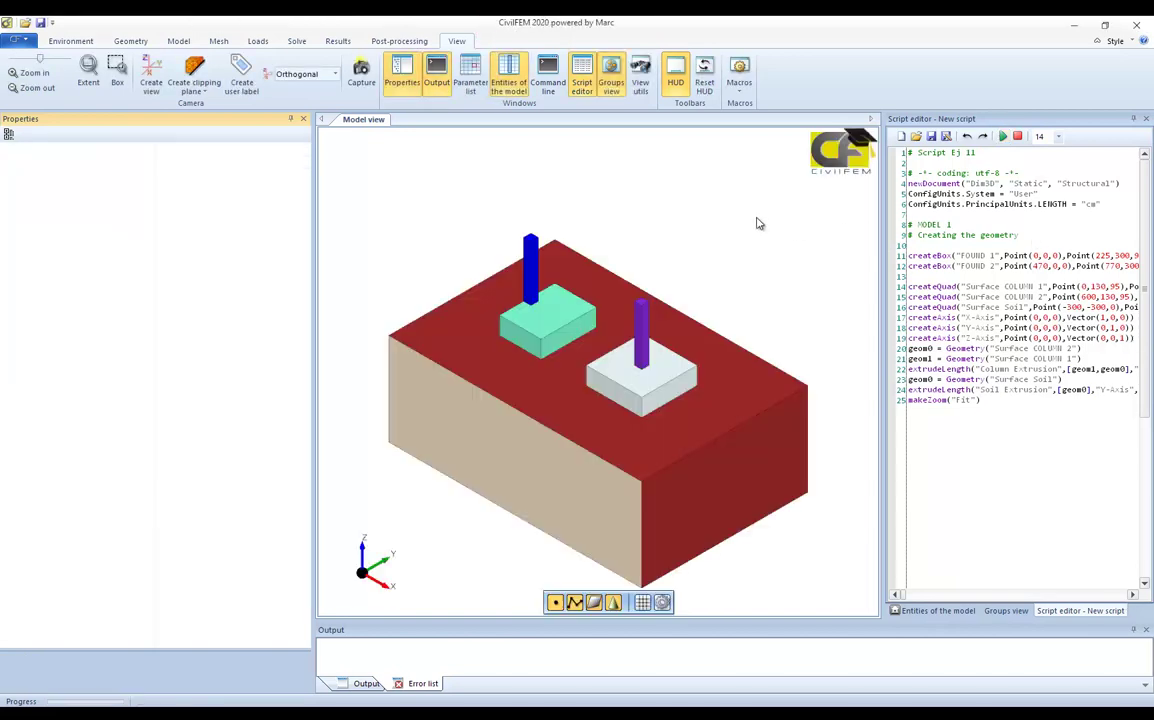
{"action": "scroll", "coordinate": [757, 228], "scroll_direction": "up", "scroll_amount": 3}
{"action": "scroll", "coordinate": [768, 247], "scroll_direction": "down", "scroll_amount": 3}
{"action": "mouse_move", "coordinate": [783, 250]}
{"action": "middle_mouse_down"}
{"action": "mouse_move", "coordinate": [791, 204]}
{"action": "mouse_move", "coordinate": [797, 243]}
{"action": "middle_mouse_up"}
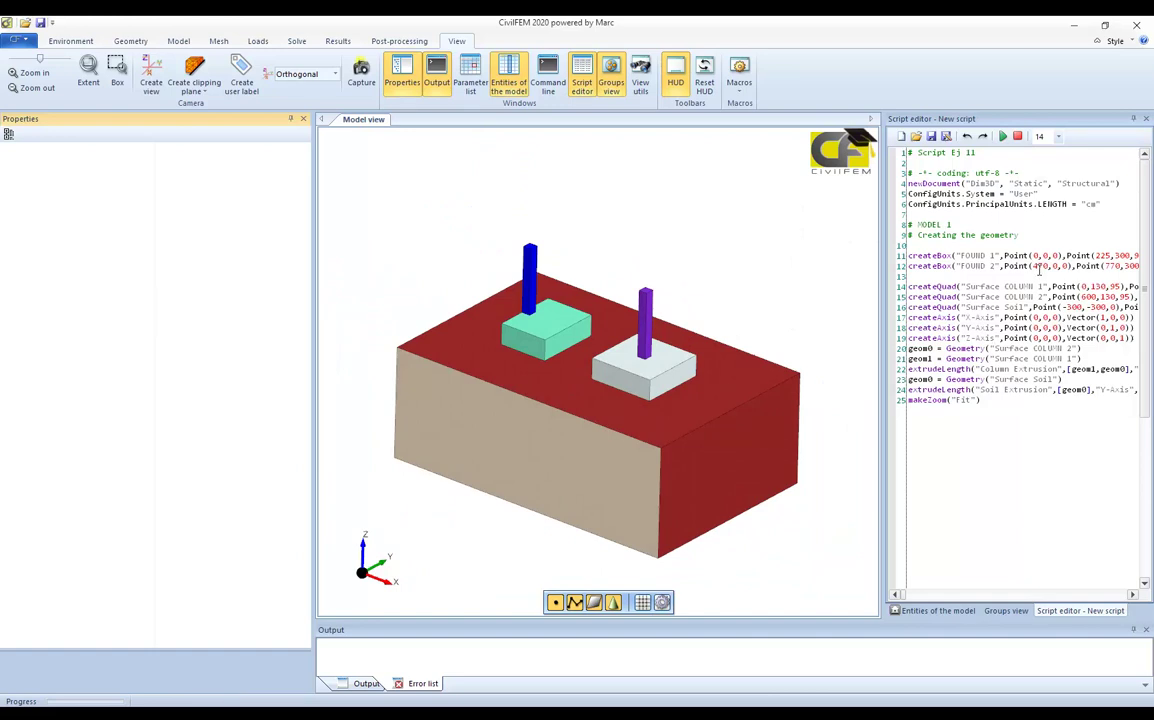
Change FOUND 2's start coordinate from 450 to 500, rerun the script, then return to the slides
{"action": "double_click", "coordinate": [1040, 266]}
{"action": "type", "text": "500"}
{"action": "key", "text": "F5"}
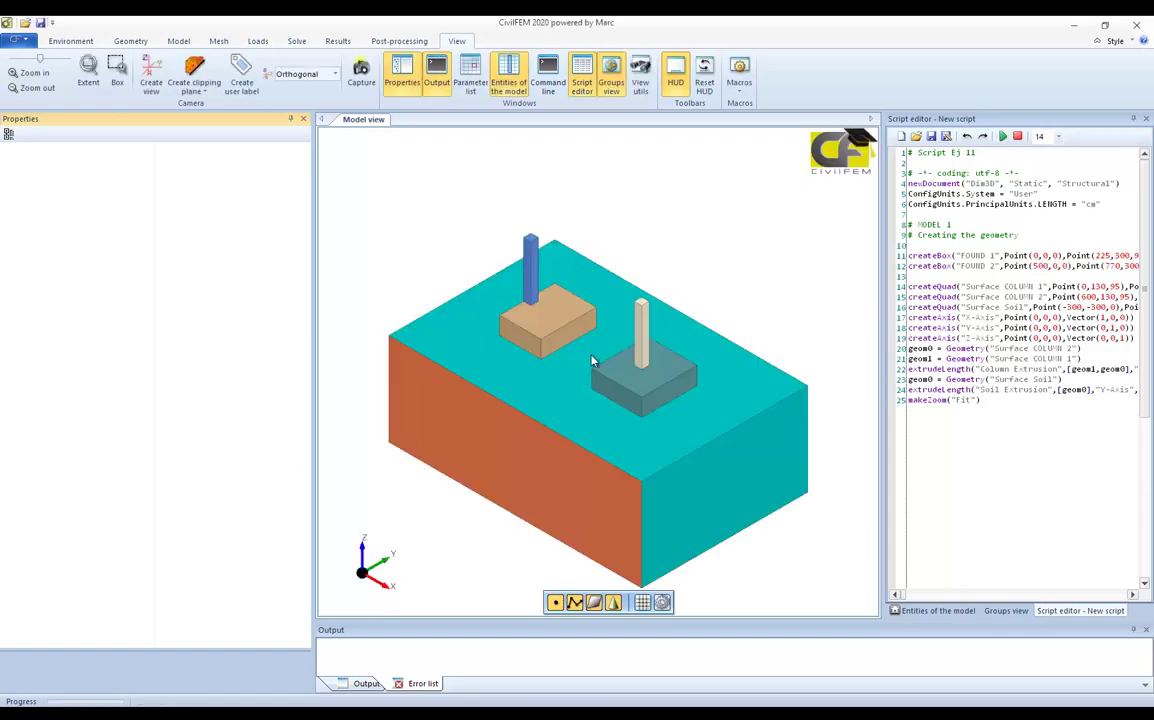
{"action": "key", "text": "alt+Tab"}
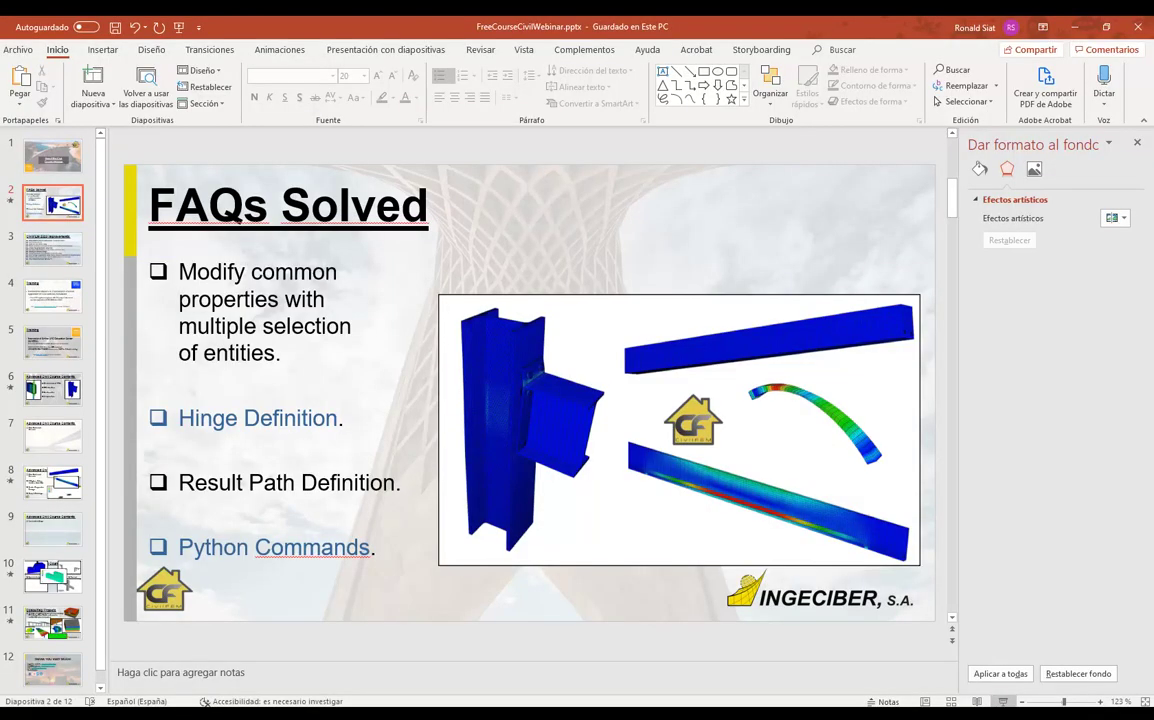
Start the full-screen slideshow from the 'FAQs Solved' slide
{"action": "key", "text": "shift+F5"}
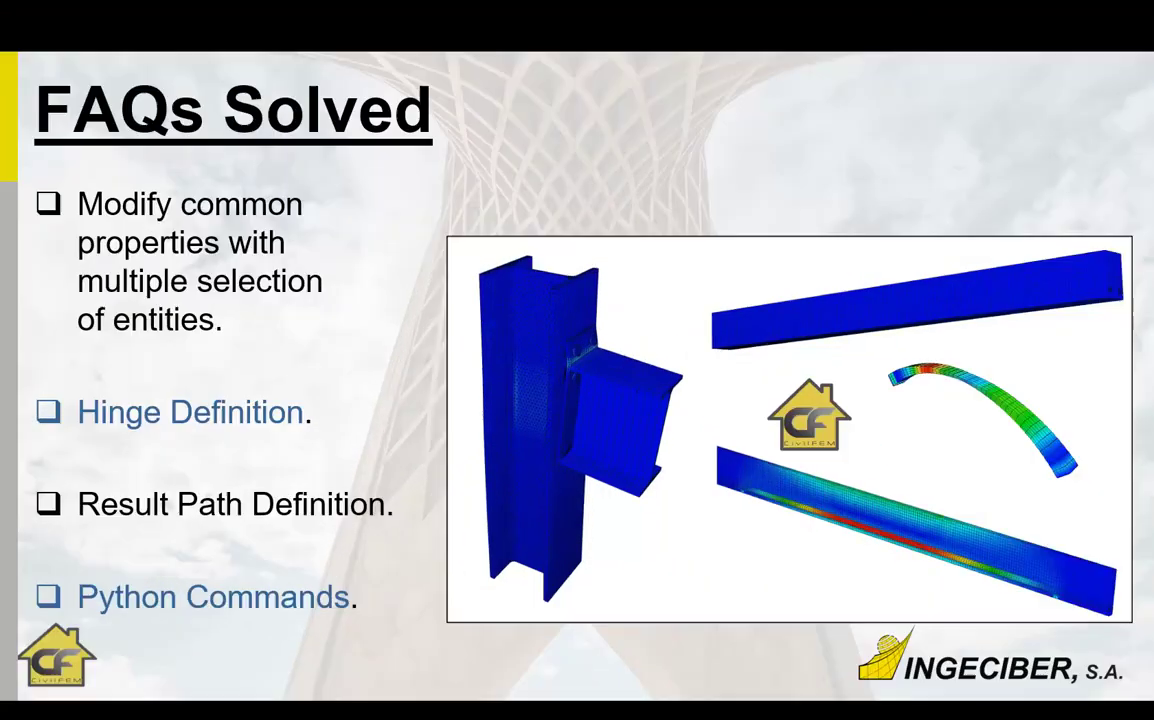